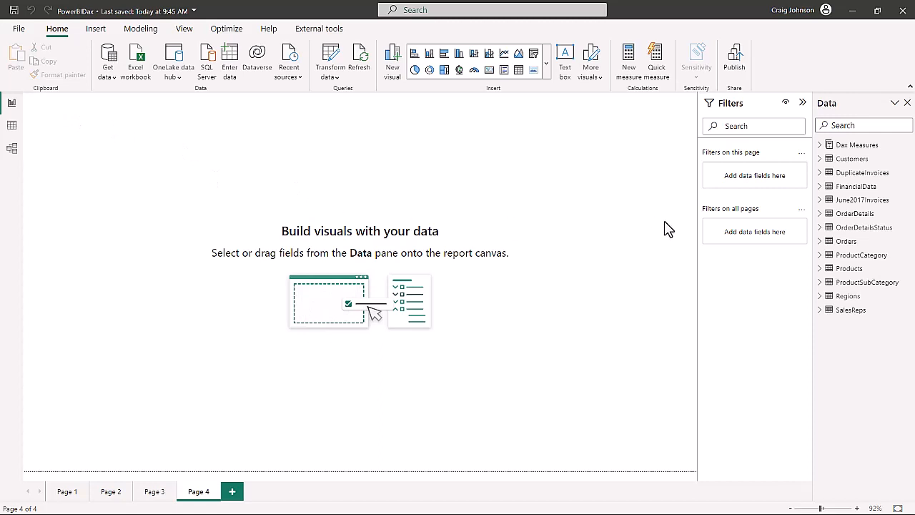
Step: Examine the Customers table's fields and all its data columns from CustomerID through CustomerFullName
{"action": "left_click", "coordinate": [821, 160]}
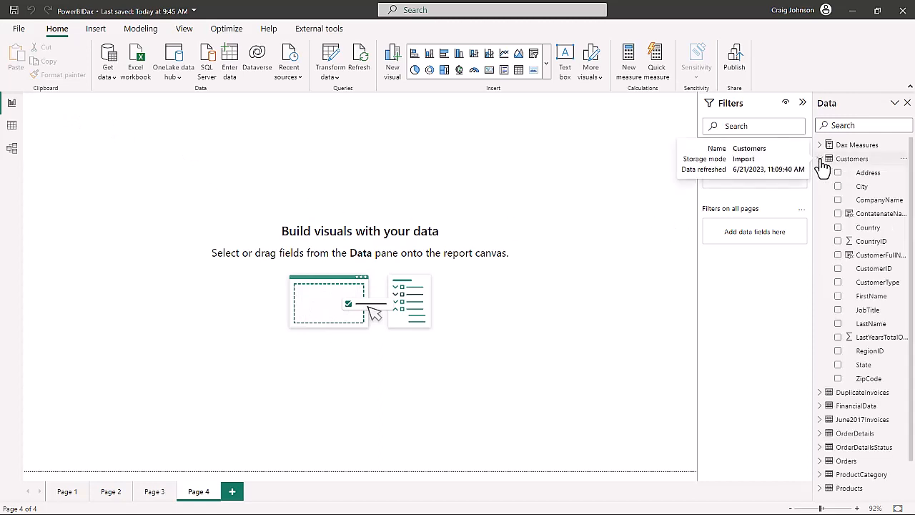
{"action": "left_click", "coordinate": [12, 129]}
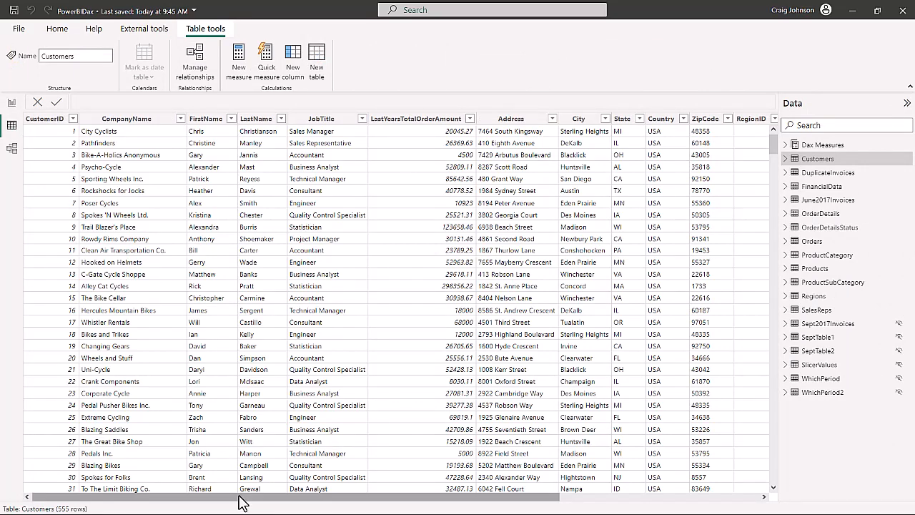
{"action": "left_click_drag", "start_coordinate": [240, 497], "coordinate": [248, 498]}
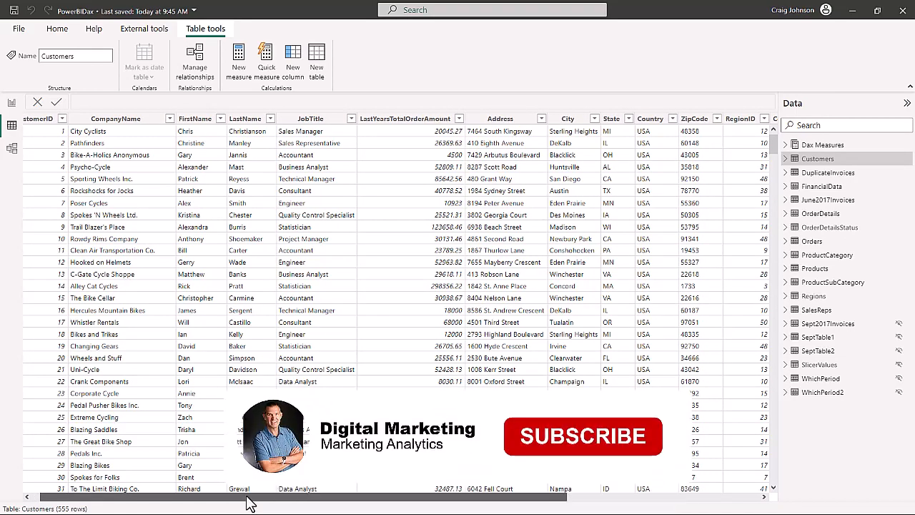
{"action": "left_click_drag", "start_coordinate": [248, 498], "coordinate": [320, 498]}
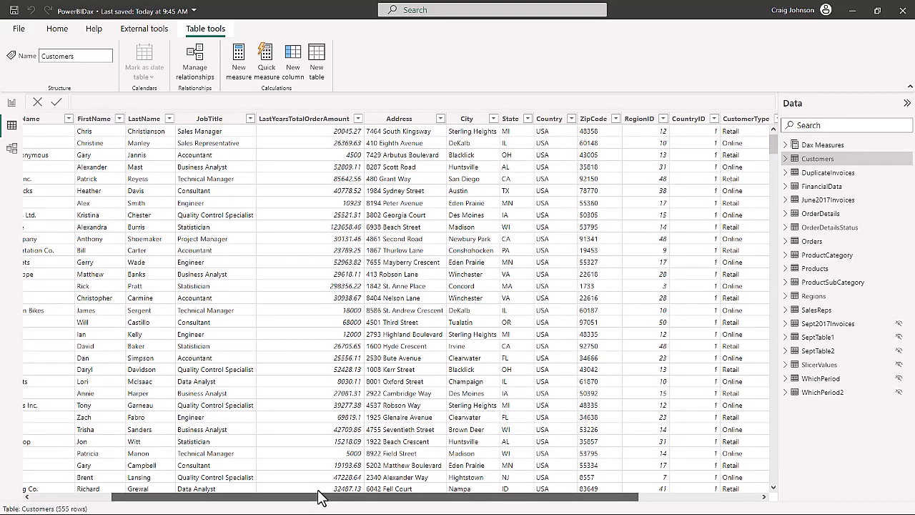
{"action": "left_click_drag", "start_coordinate": [320, 498], "coordinate": [468, 500]}
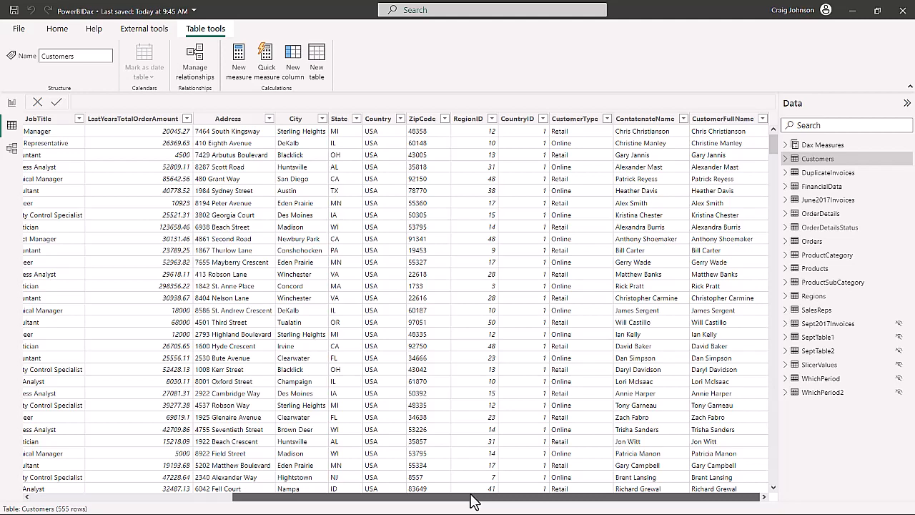
{"action": "left_click_drag", "start_coordinate": [472, 501], "coordinate": [133, 501]}
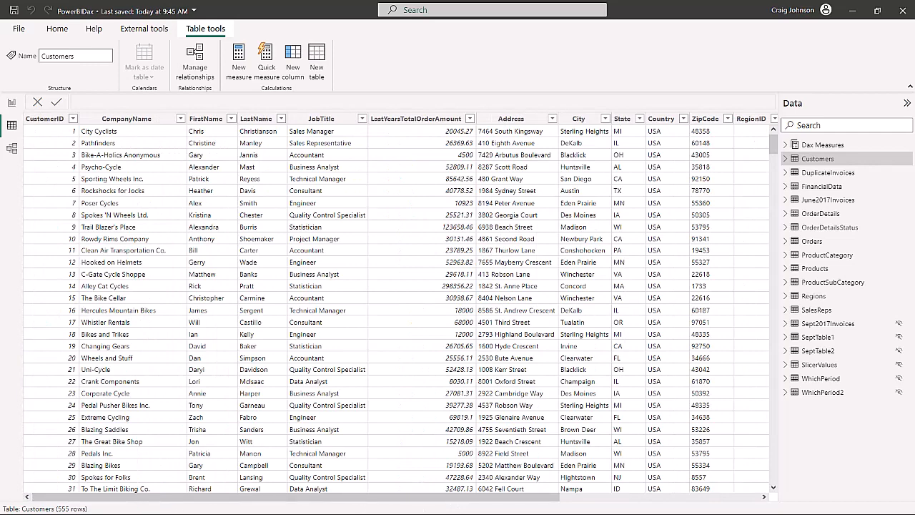
Step: Create a blank table named Count Measures in the report and load it into the model
{"action": "left_click", "coordinate": [12, 103]}
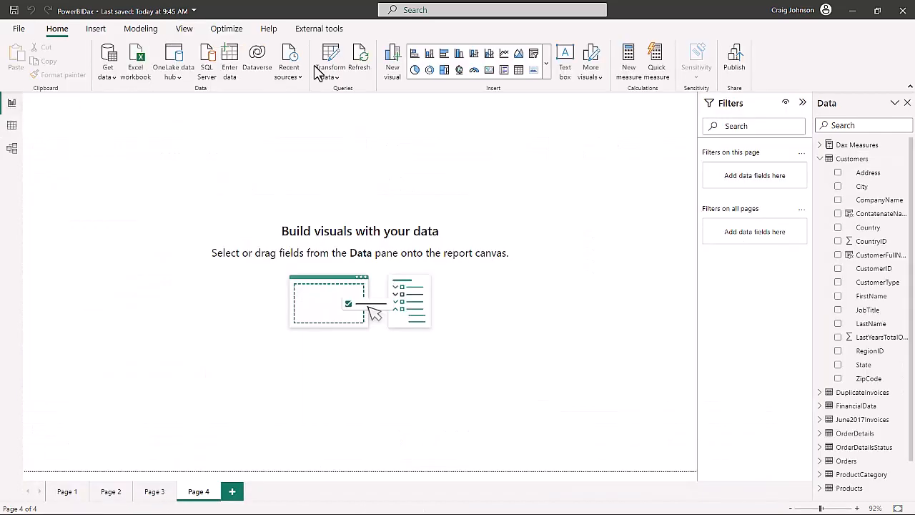
{"action": "left_click", "coordinate": [230, 67]}
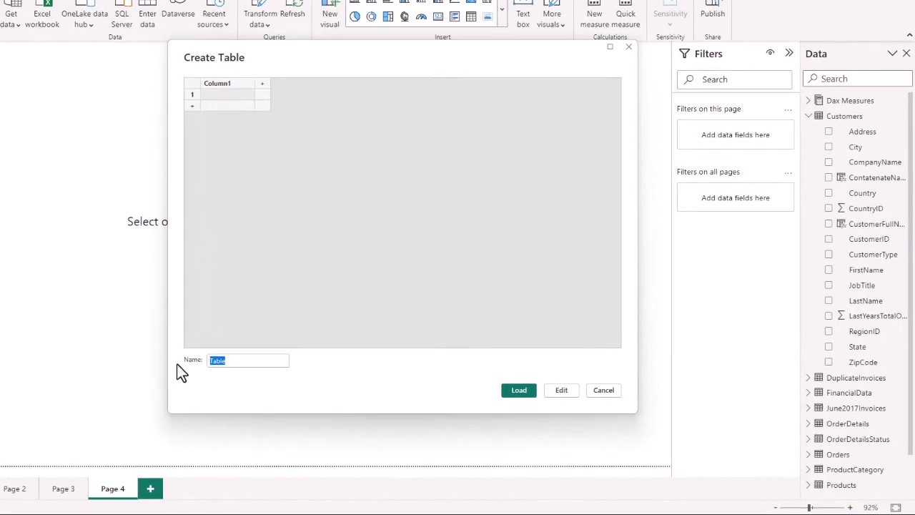
{"action": "type", "text": "Count Measures"}
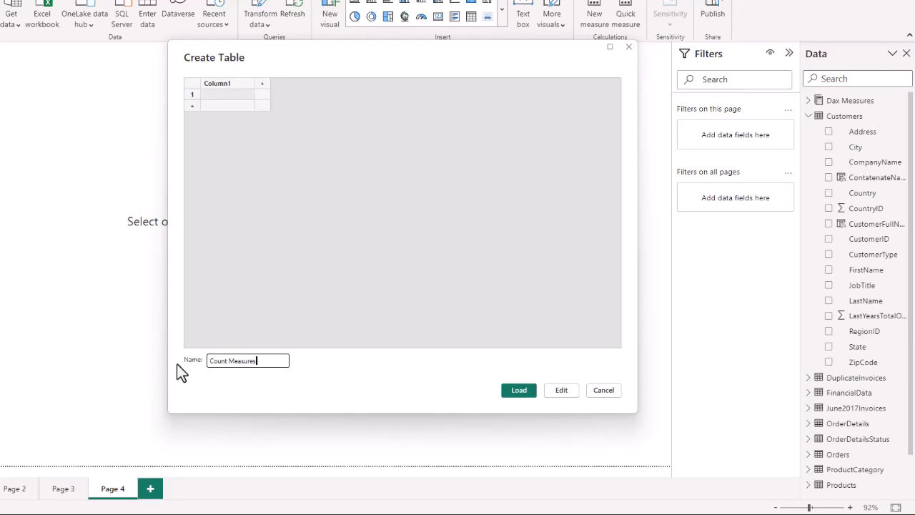
{"action": "left_click", "coordinate": [519, 392]}
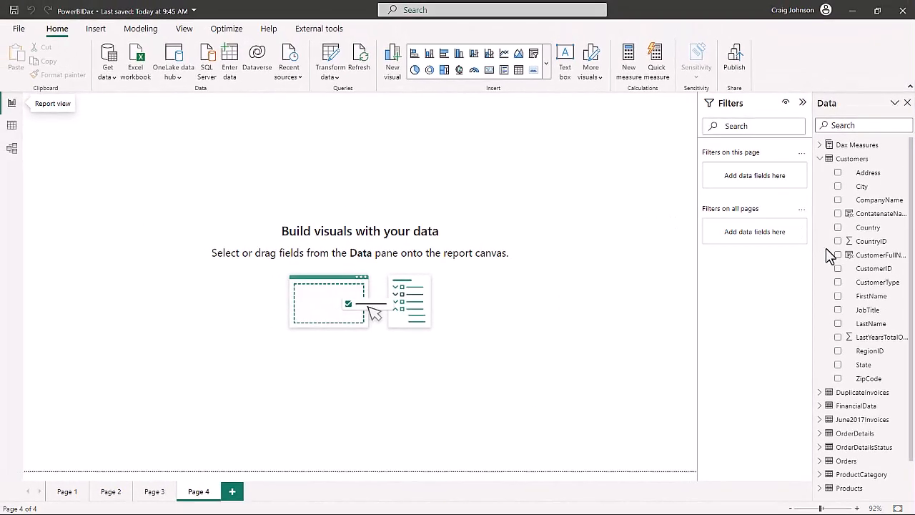
{"action": "scroll", "coordinate": [863, 317], "scroll_direction": "down", "scroll_amount": 1}
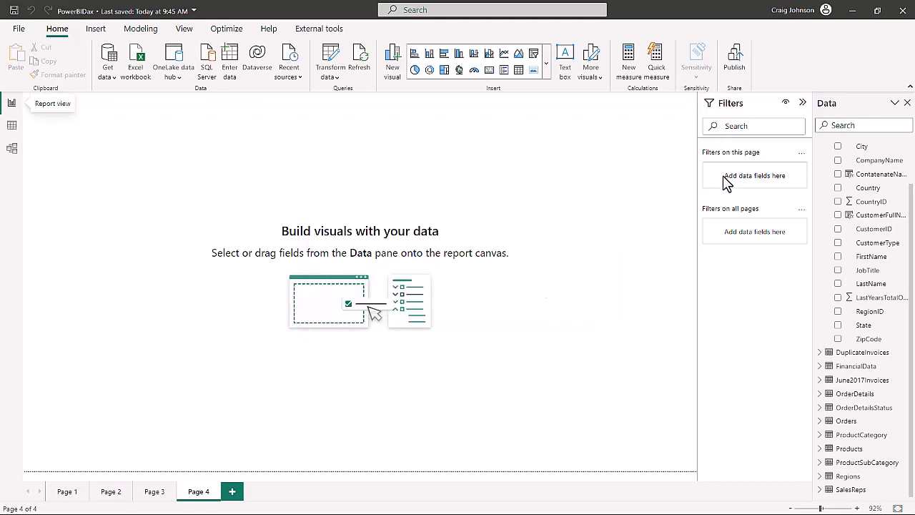
{"action": "scroll", "coordinate": [851, 279], "scroll_direction": "up", "scroll_amount": 1}
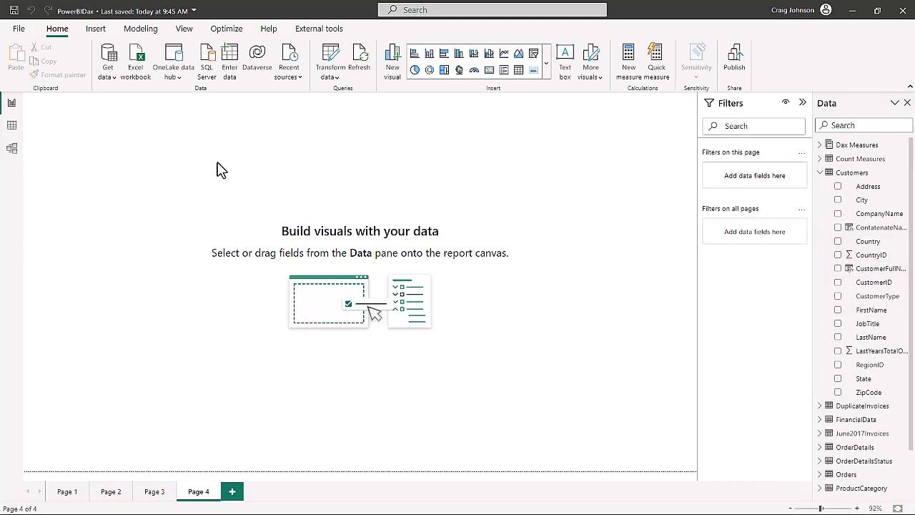
Step: Add a measure named Count Customers to the Customers table and begin its formula with the COUNT function
{"action": "left_click", "coordinate": [852, 173]}
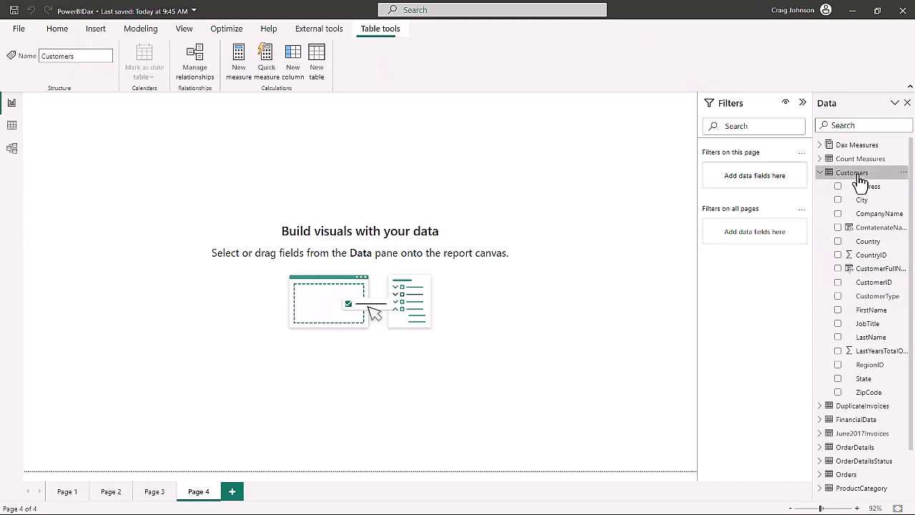
{"action": "left_click", "coordinate": [12, 128]}
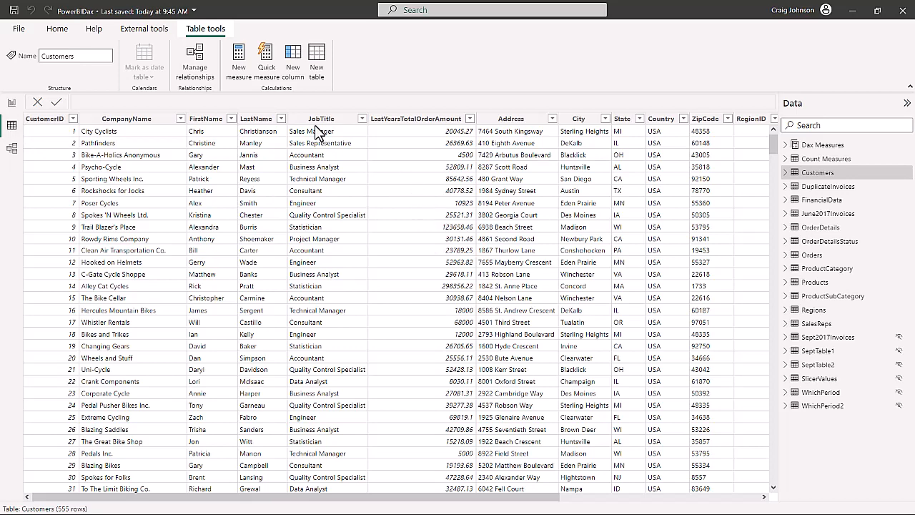
{"action": "left_click", "coordinate": [240, 68]}
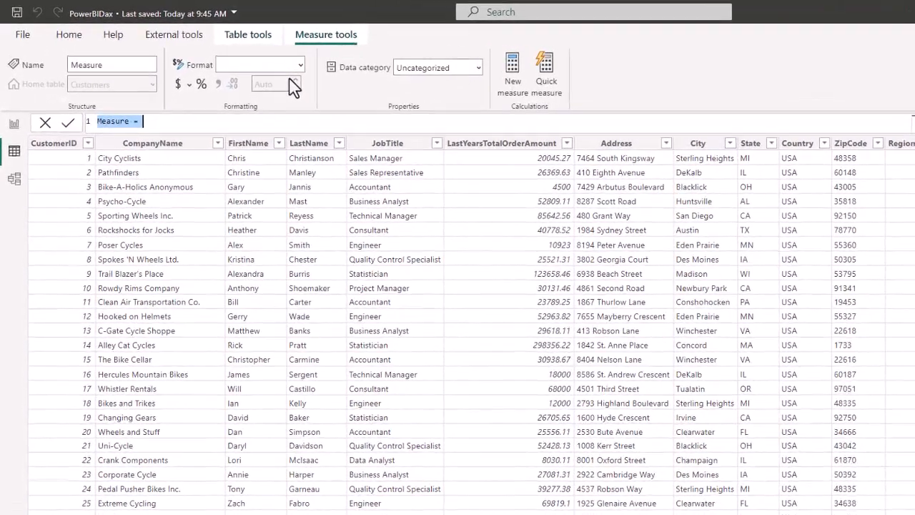
{"action": "type", "text": "Co"}
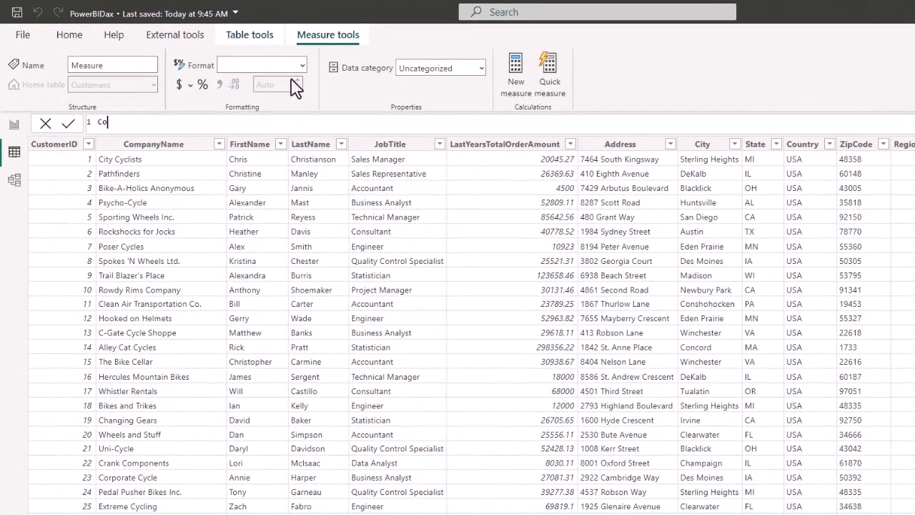
{"action": "type", "text": "unt Customers ="}
{"action": "key", "text": "shift+Return"}
{"action": "type", "text": "coun"}
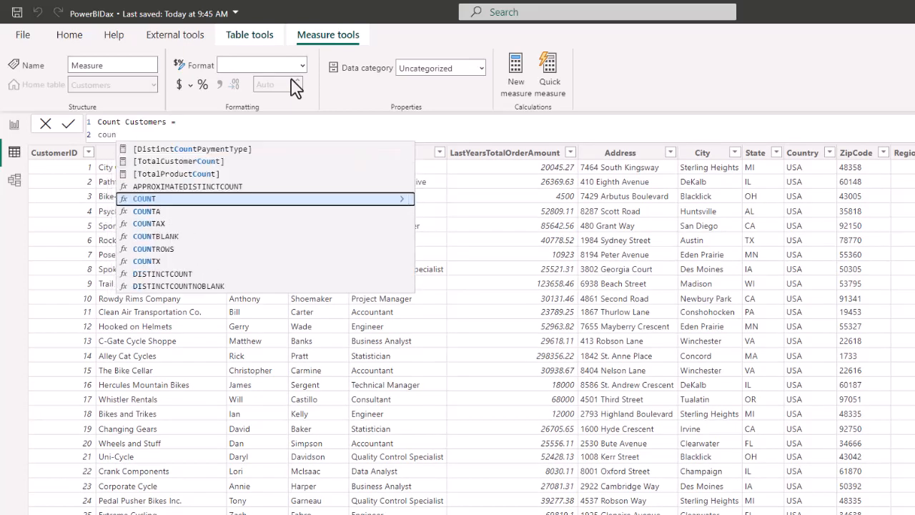
{"action": "key", "text": "Tab"}
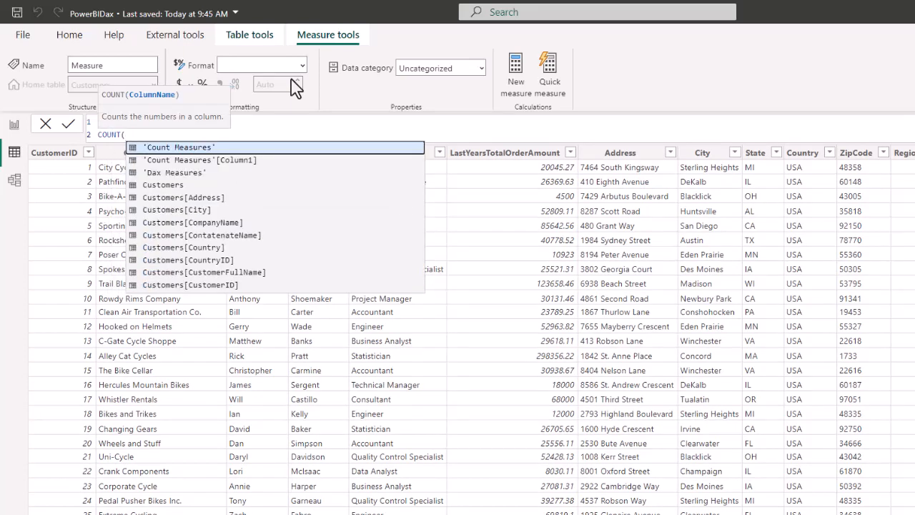
Step: Complete the COUNT formula with Customers[CustomerID] on its own line, close the parenthesis and commit the measure
{"action": "key", "text": "shift+Return"}
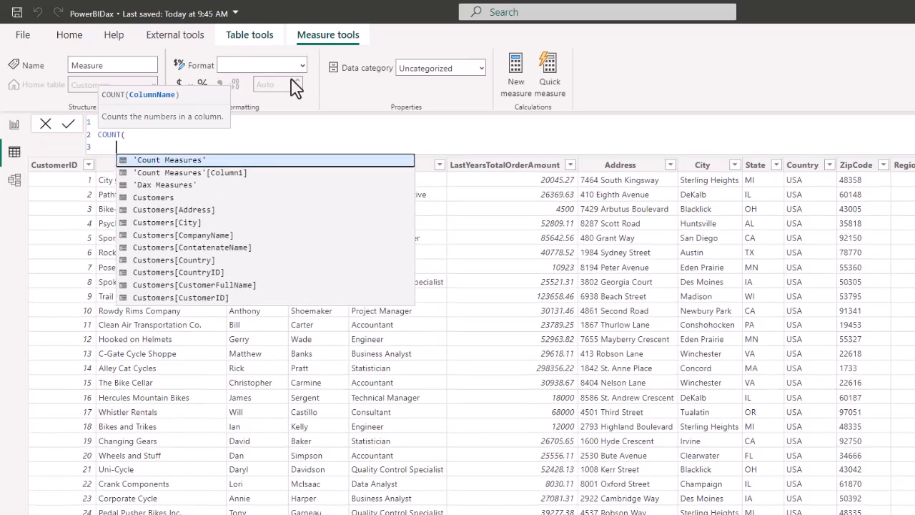
{"action": "type", "text": "customers"}
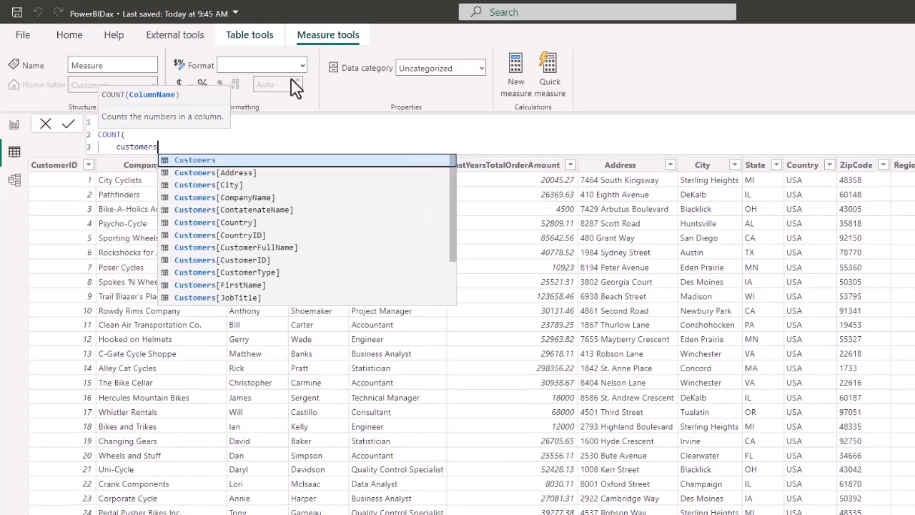
{"action": "key", "text": "Down"}
{"action": "key", "text": "Down"}
{"action": "key", "text": "Down"}
{"action": "key", "text": "Down"}
{"action": "key", "text": "Down"}
{"action": "key", "text": "Down"}
{"action": "key", "text": "Down"}
{"action": "key", "text": "Down"}
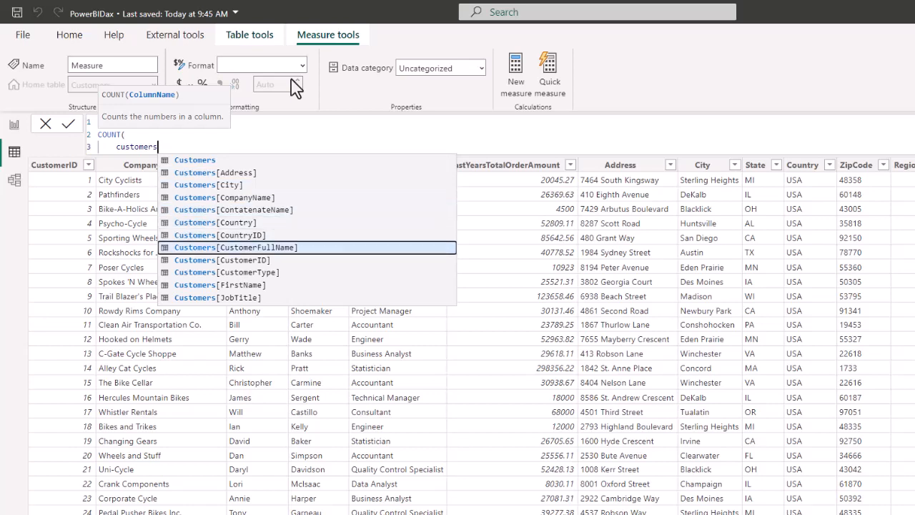
{"action": "key", "text": "Tab"}
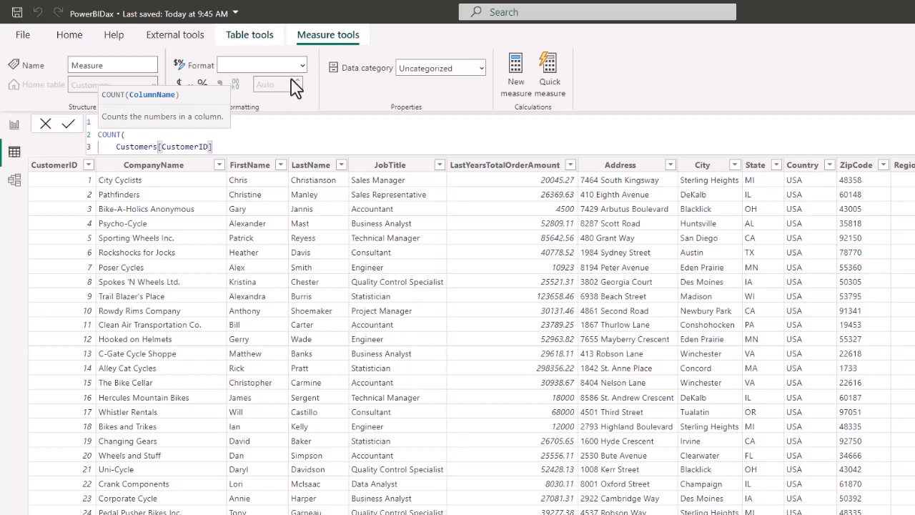
{"action": "key", "text": "shift+Return"}
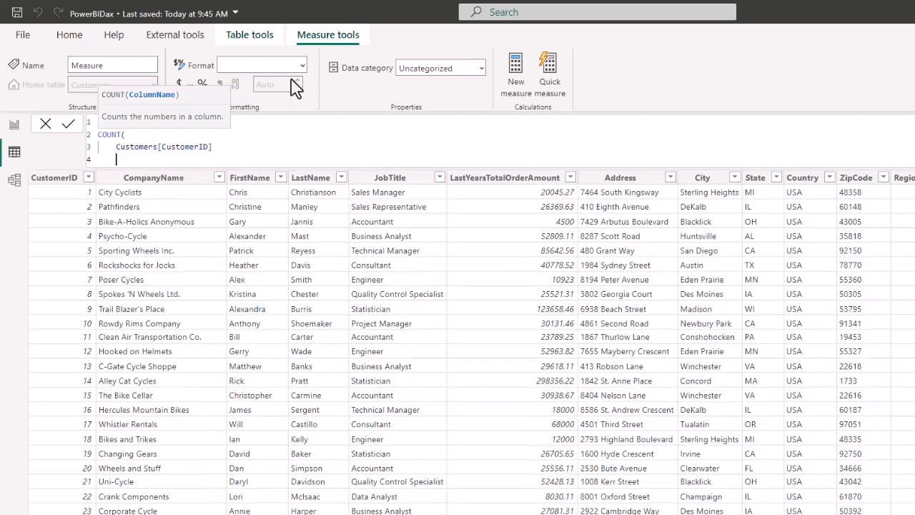
{"action": "type", "text": ")"}
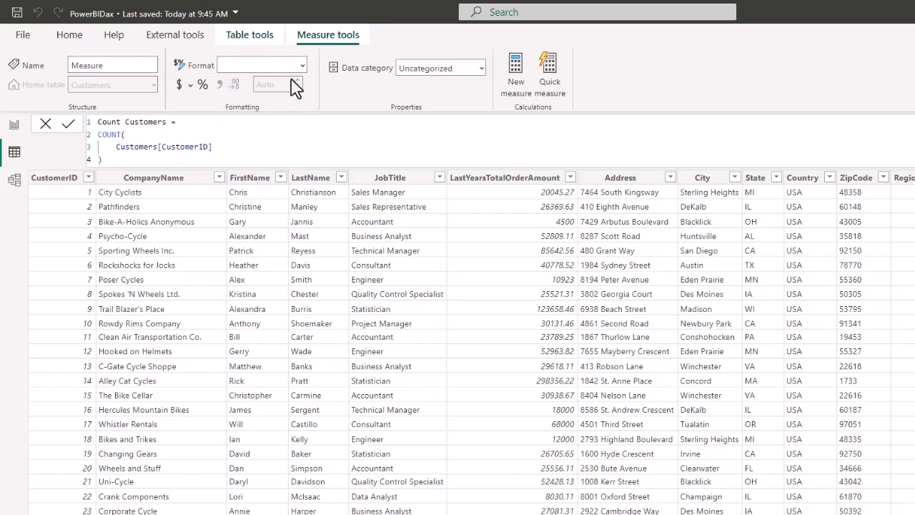
{"action": "key", "text": "Return"}
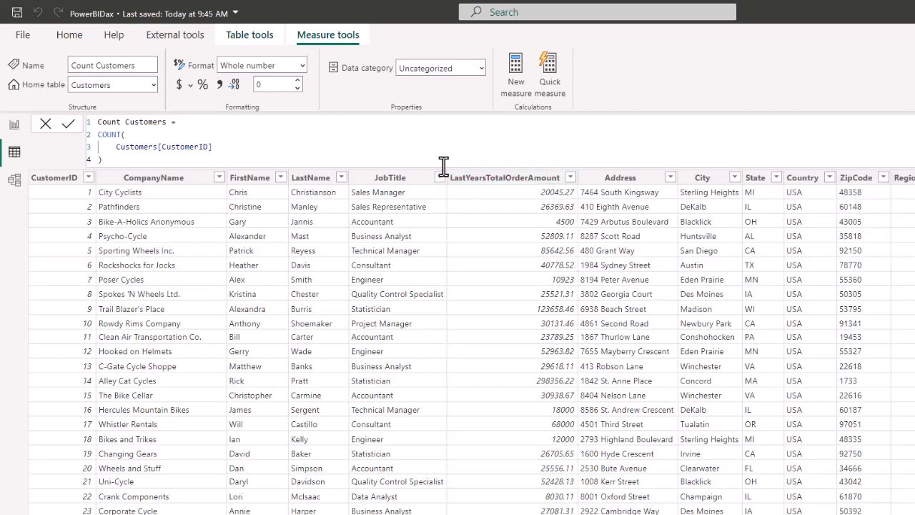
Step: Set the home table of the Count Customers measure to Count Measures
{"action": "left_click", "coordinate": [153, 84]}
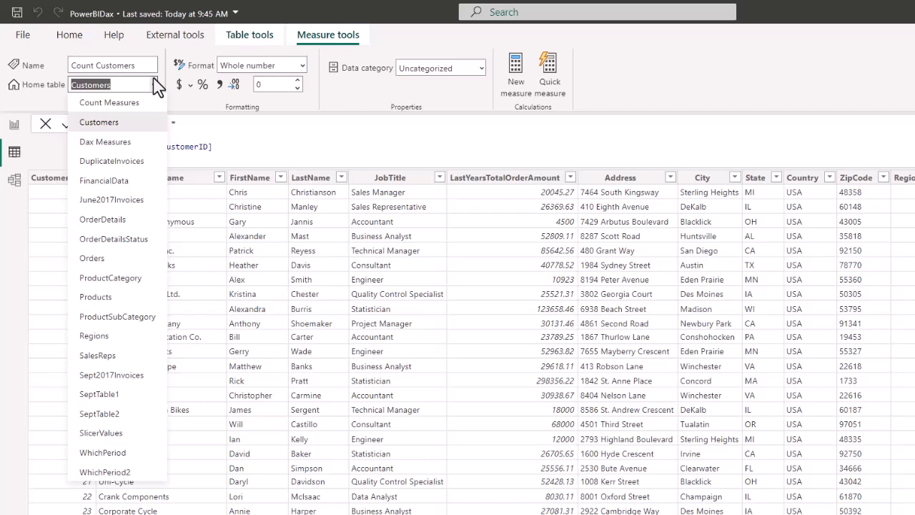
{"action": "left_click", "coordinate": [114, 120]}
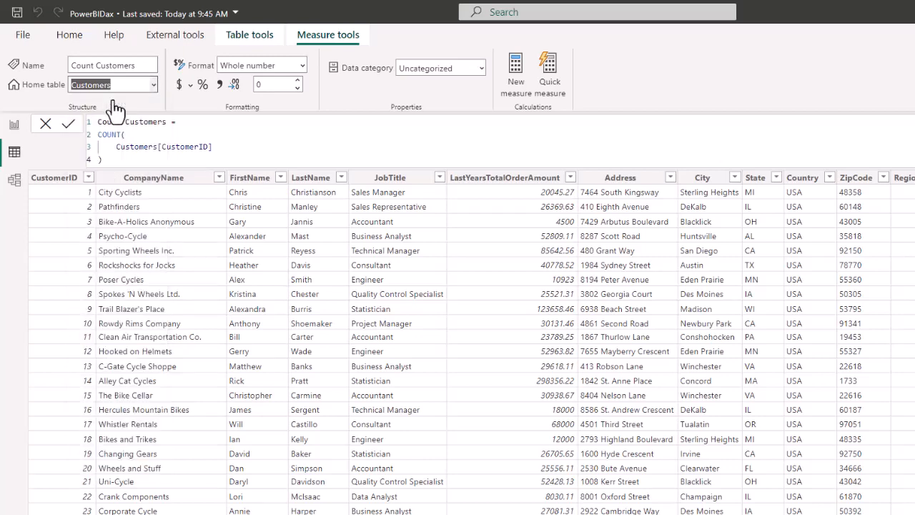
{"action": "key", "text": "Up"}
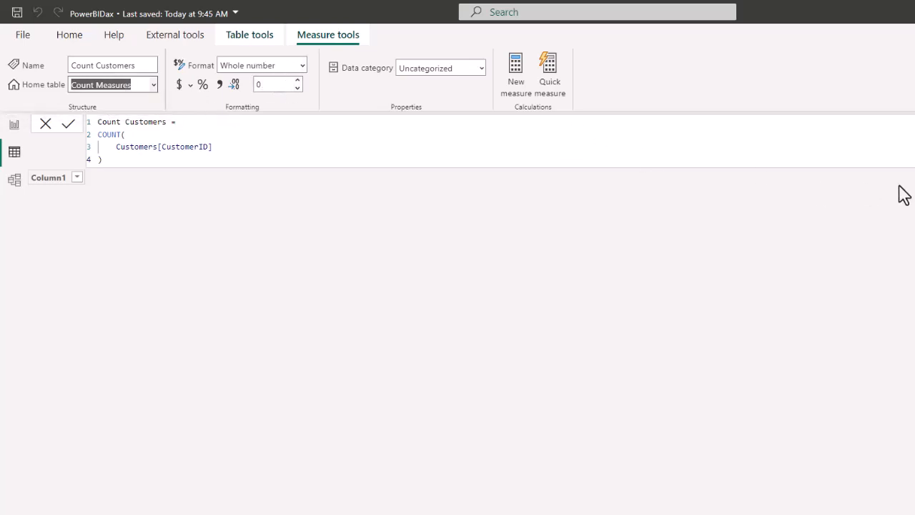
Step: Add a measure named Count A Customers to the Customers table and begin its formula with the COUNTA function
{"action": "left_click", "coordinate": [914, 210]}
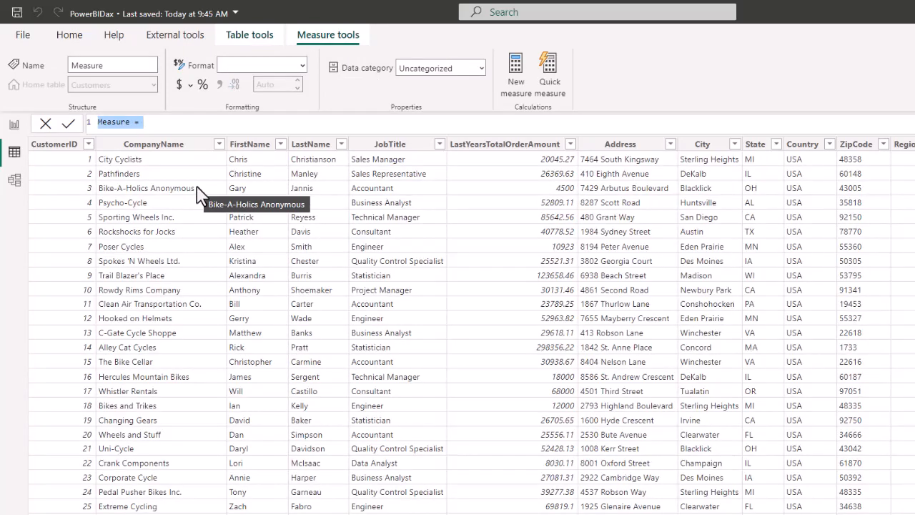
{"action": "type", "text": "Count "}
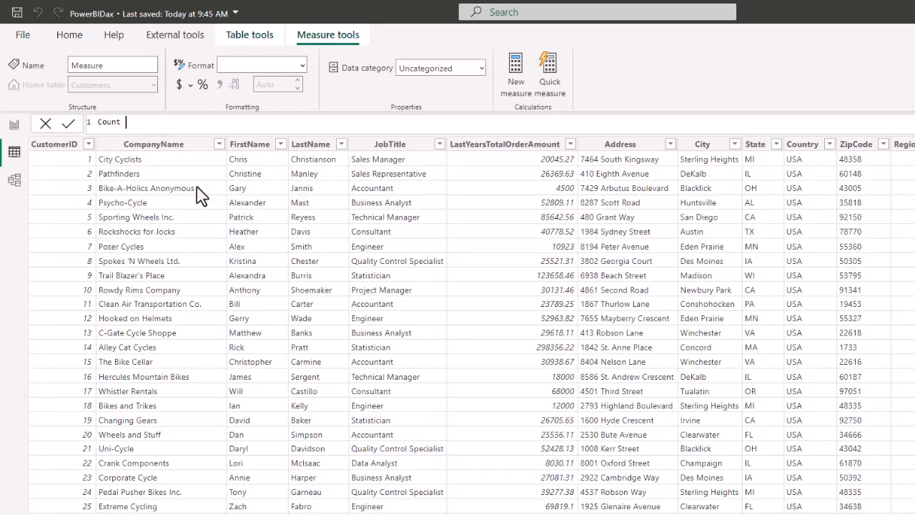
{"action": "type", "text": "A Customers ="}
{"action": "key", "text": "shift+Return"}
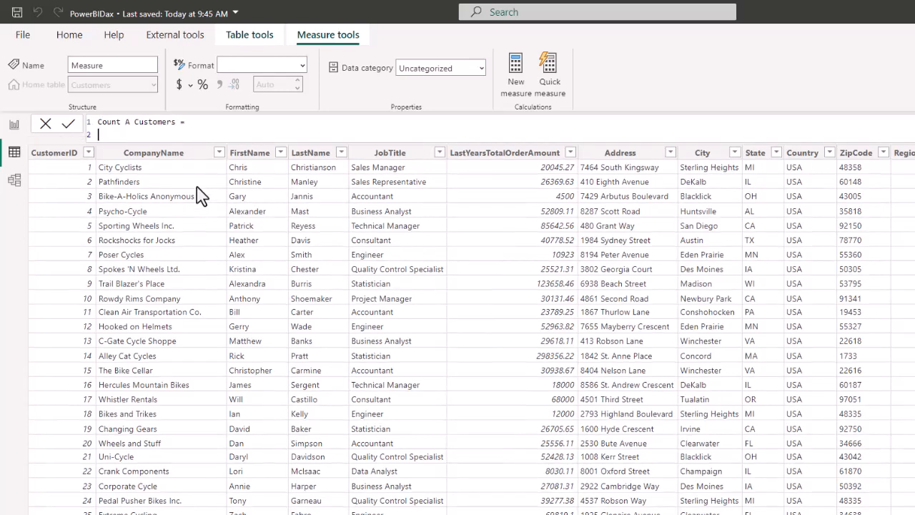
{"action": "type", "text": "count"}
{"action": "key", "text": "Down"}
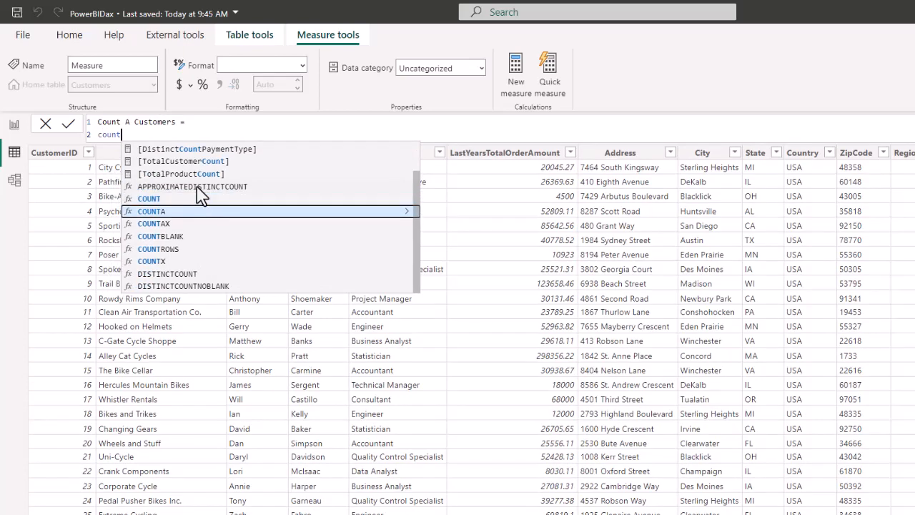
{"action": "key", "text": "Tab"}
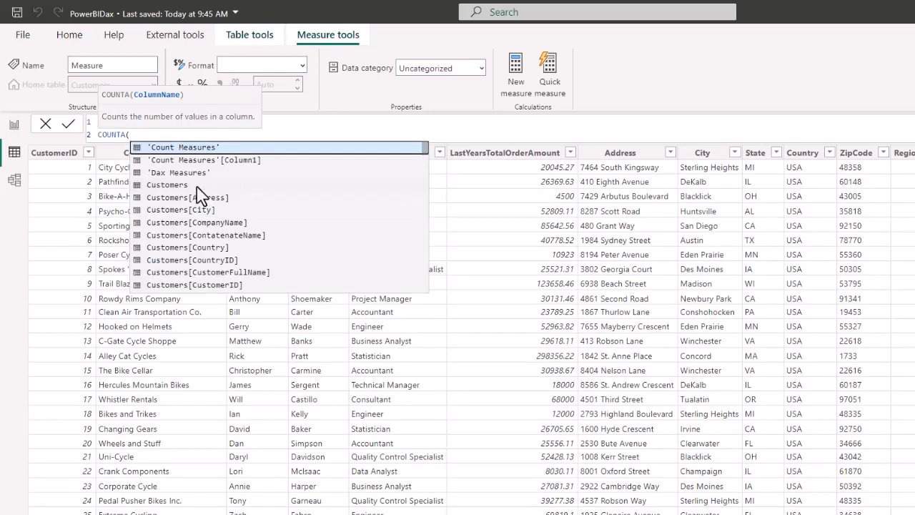
Step: Complete the COUNTA formula with Customers[CustomerID] on its own line, close the parenthesis on a new line and commit the measure
{"action": "key", "text": "shift+Return"}
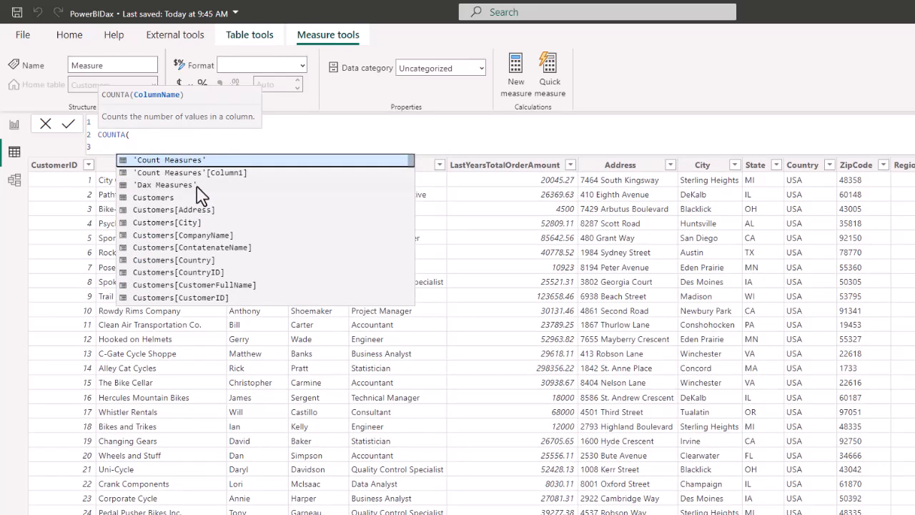
{"action": "type", "text": "customers"}
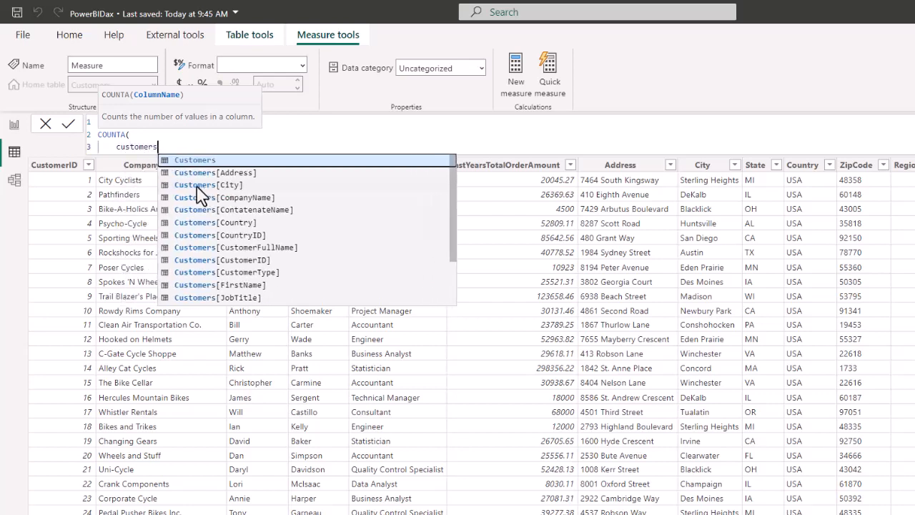
{"action": "key", "text": "Down"}
{"action": "key", "text": "Down"}
{"action": "key", "text": "Down"}
{"action": "key", "text": "Down"}
{"action": "key", "text": "Down"}
{"action": "key", "text": "Down"}
{"action": "key", "text": "Down"}
{"action": "key", "text": "Down"}
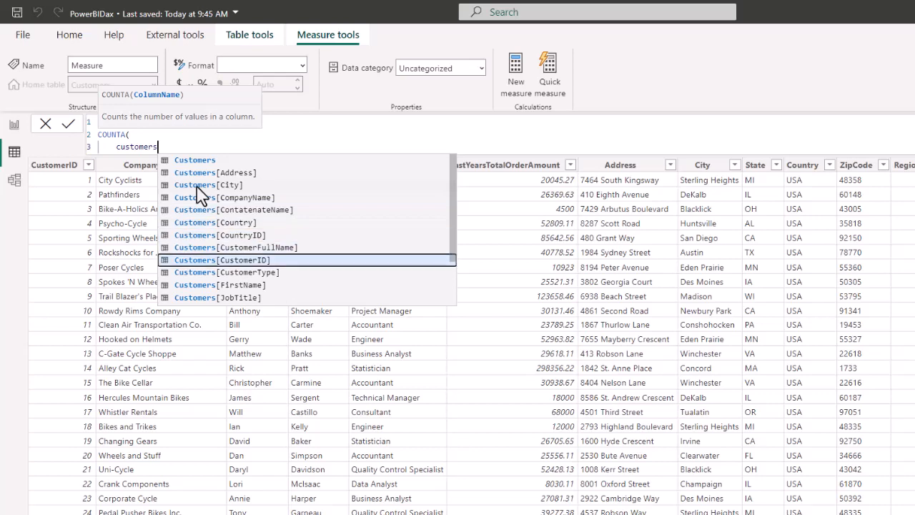
{"action": "key", "text": "Tab"}
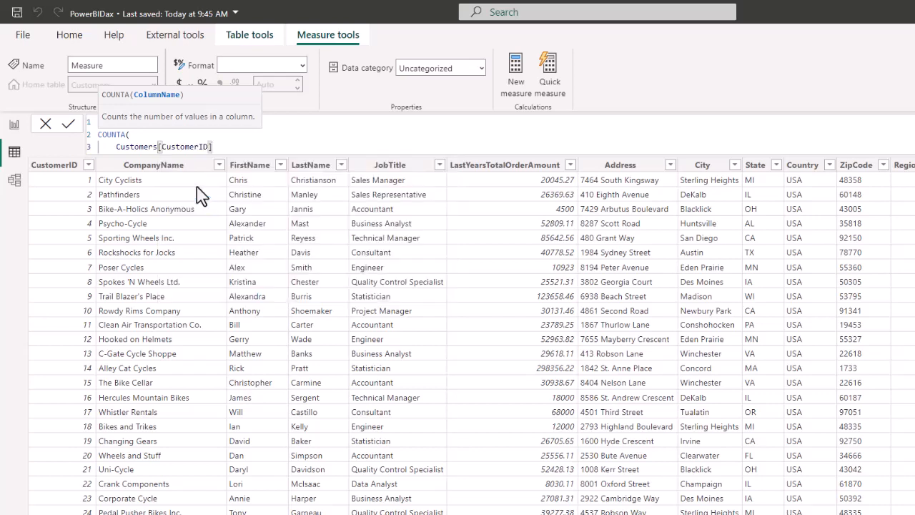
{"action": "type", "text": ")"}
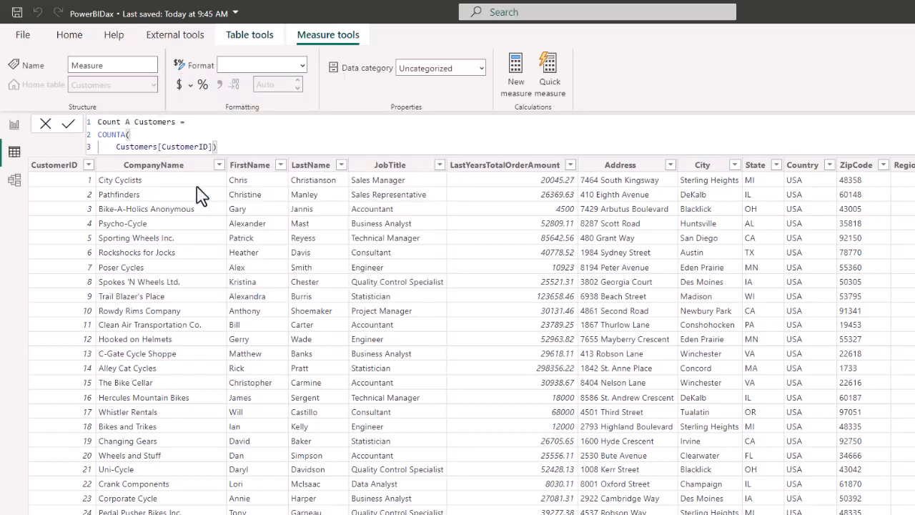
{"action": "key", "text": "BackSpace"}
{"action": "key", "text": "shift+Return"}
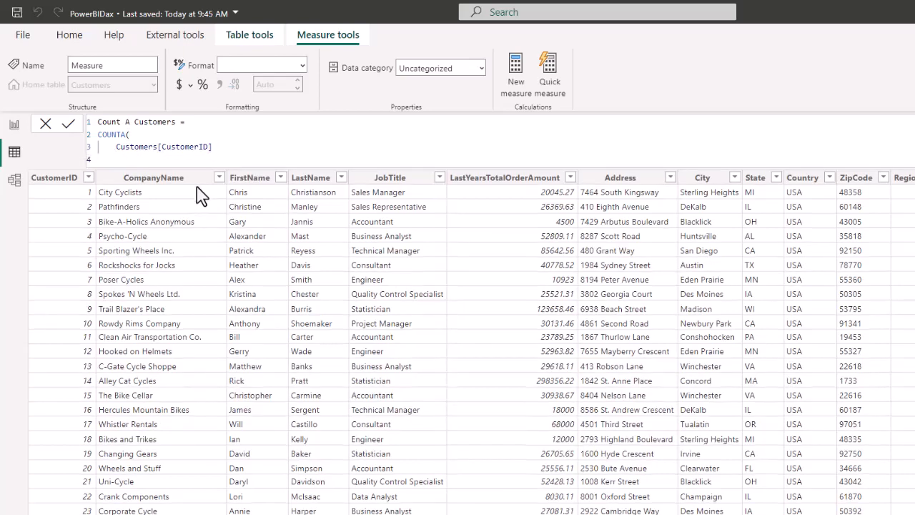
{"action": "type", "text": ")"}
{"action": "key", "text": "Return"}
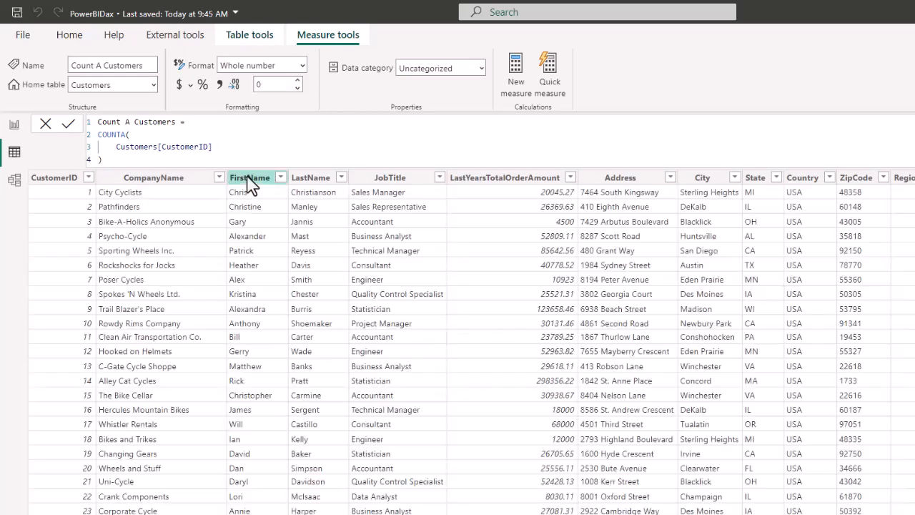
Step: Go to the report page and set the home table of the Count A Customers measure to Count Measures
{"action": "left_click", "coordinate": [14, 125]}
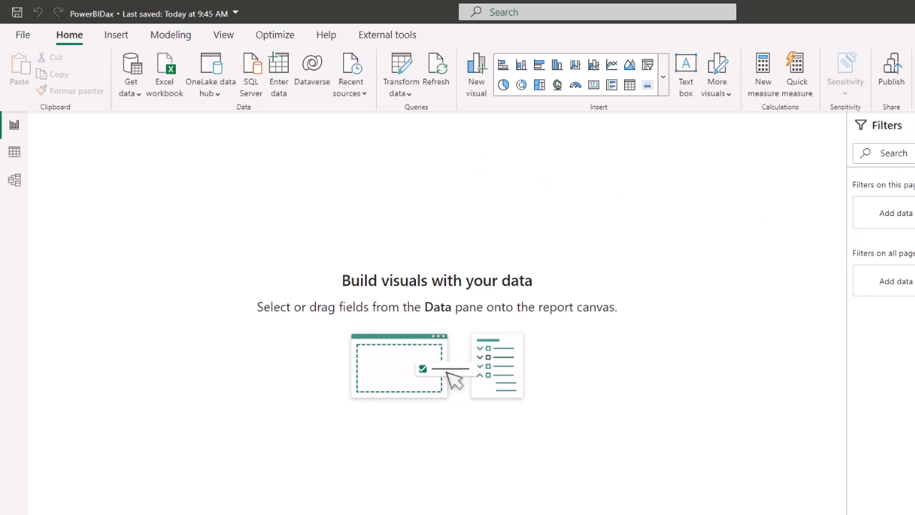
{"action": "left_click", "coordinate": [914, 326]}
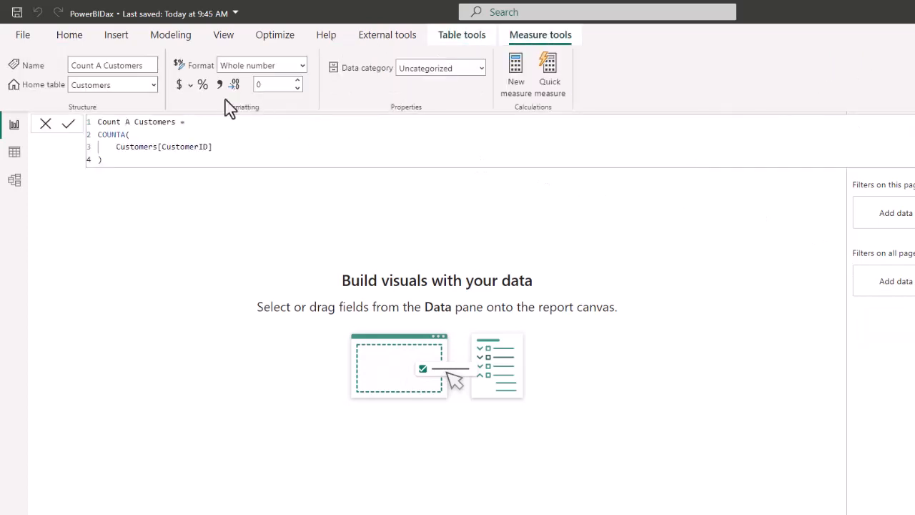
{"action": "left_click", "coordinate": [152, 85]}
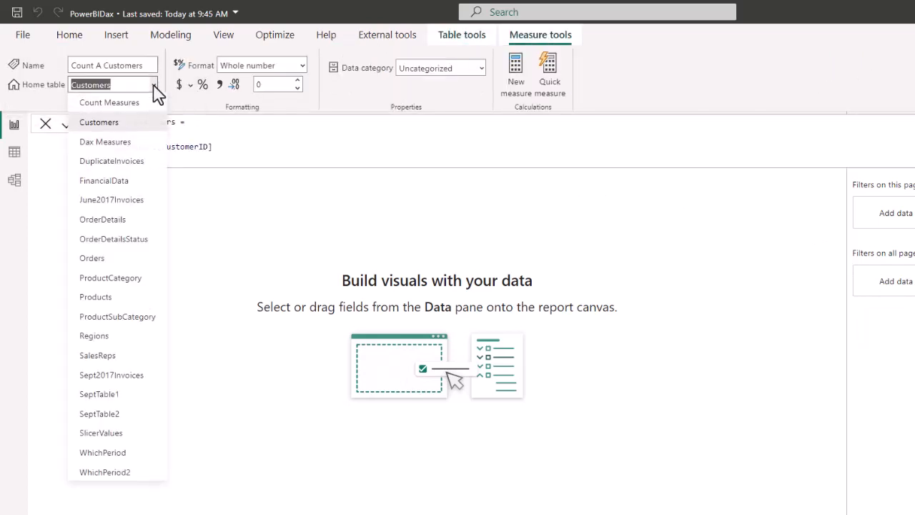
{"action": "left_click", "coordinate": [117, 113]}
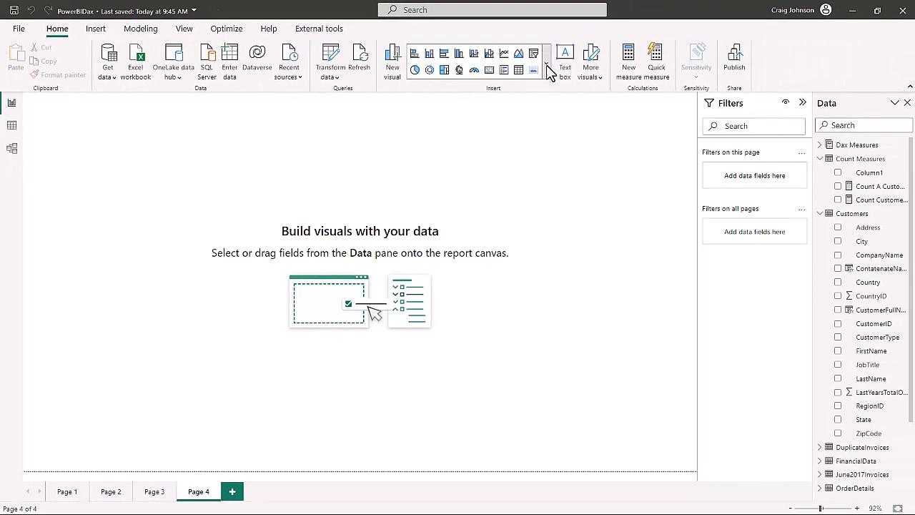
Step: Insert a matrix visual on Page 4 and add Count A Customers from Count Measures to its values
{"action": "left_click", "coordinate": [547, 70]}
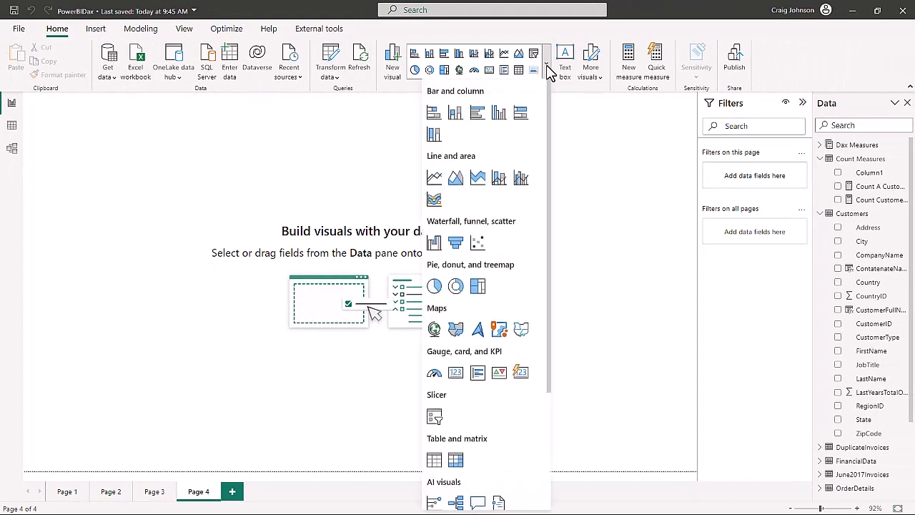
{"action": "left_click", "coordinate": [458, 460]}
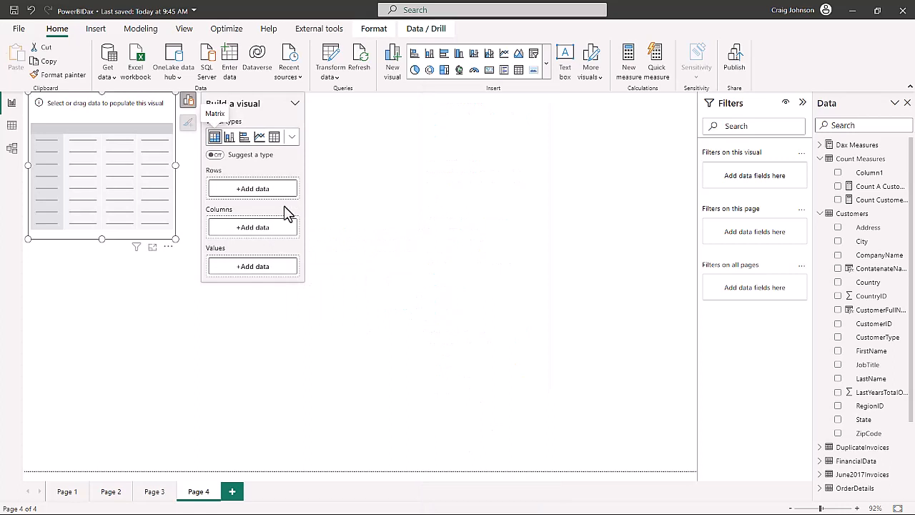
{"action": "left_click", "coordinate": [245, 269]}
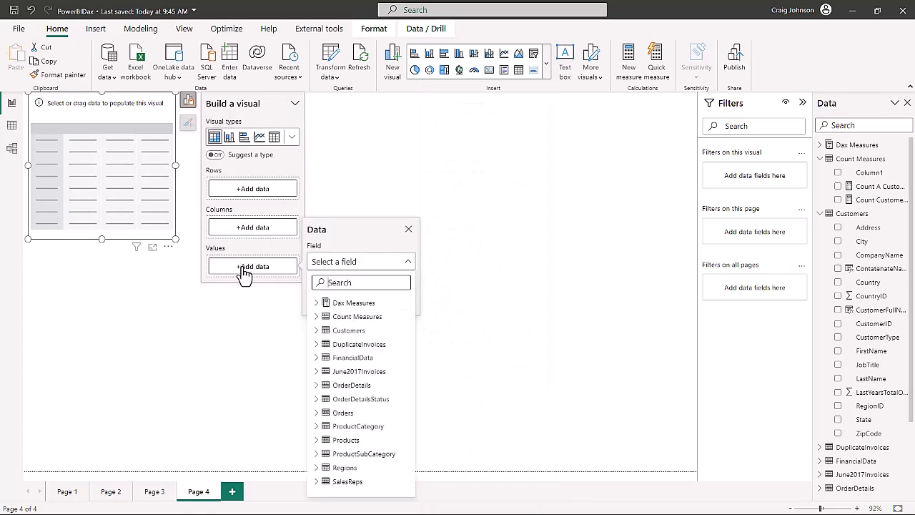
{"action": "left_click", "coordinate": [316, 317]}
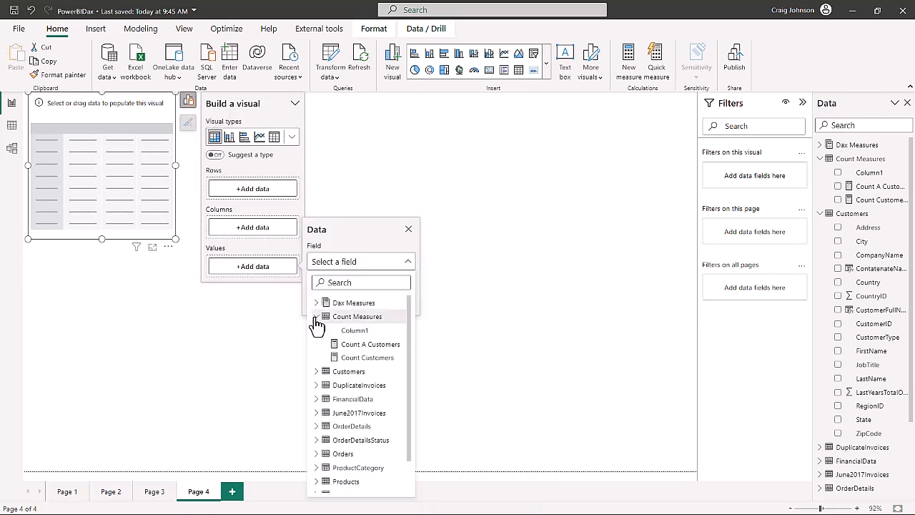
{"action": "left_click", "coordinate": [351, 344]}
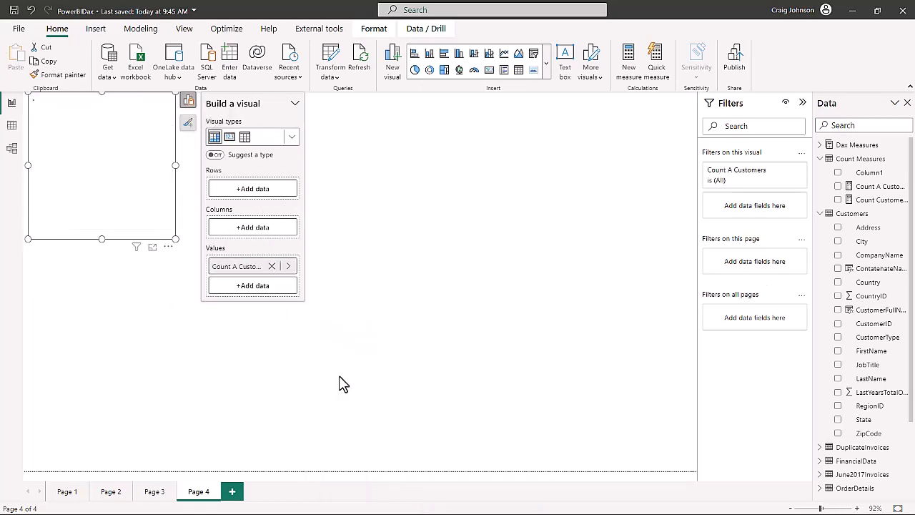
Step: Add the Count Customers measure to the matrix values and enlarge the visual in width and height
{"action": "left_click", "coordinate": [252, 286]}
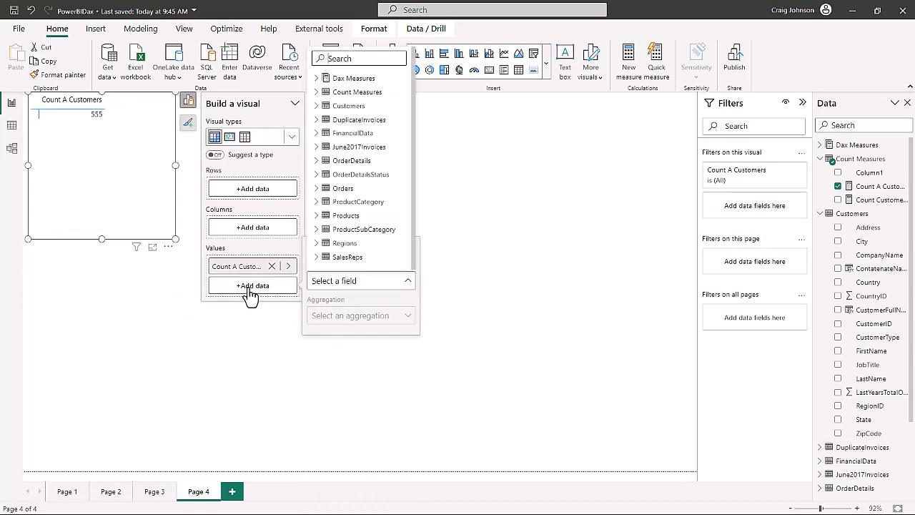
{"action": "left_click", "coordinate": [316, 93]}
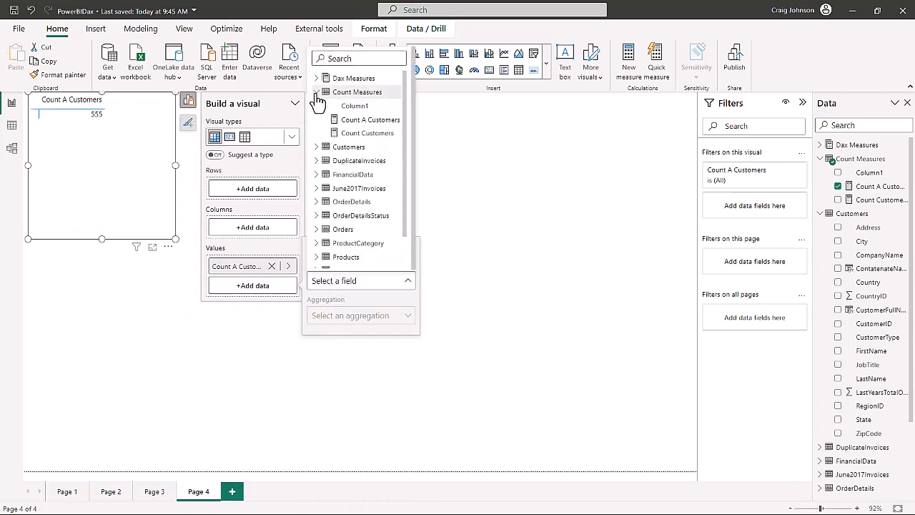
{"action": "left_click", "coordinate": [354, 135]}
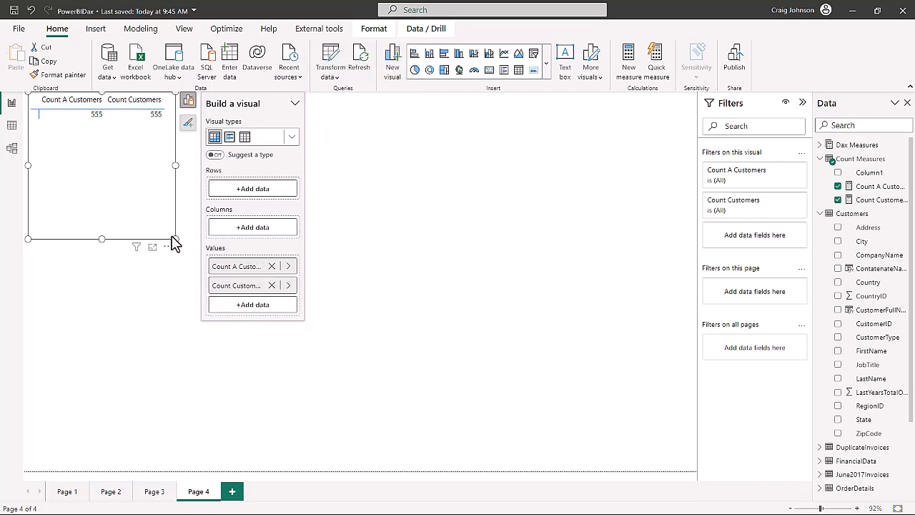
{"action": "left_click_drag", "start_coordinate": [175, 240], "coordinate": [226, 254]}
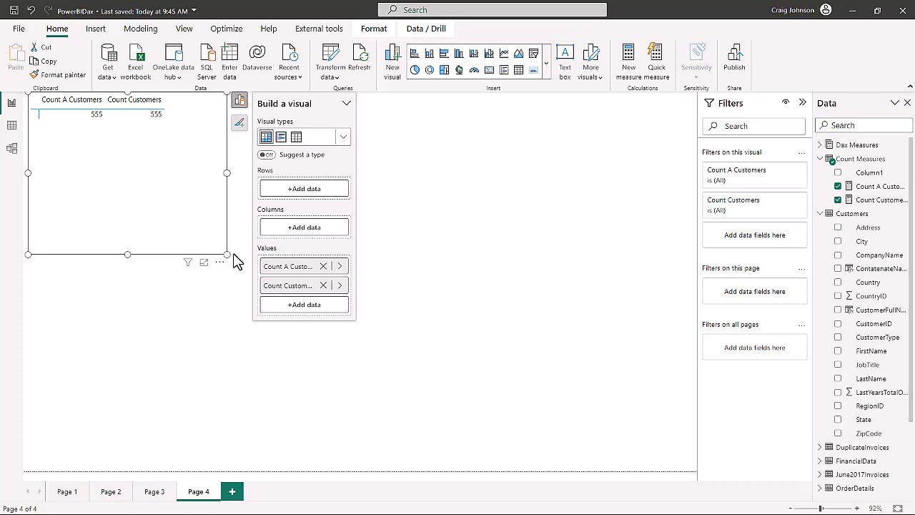
{"action": "left_click_drag", "start_coordinate": [226, 254], "coordinate": [262, 265]}
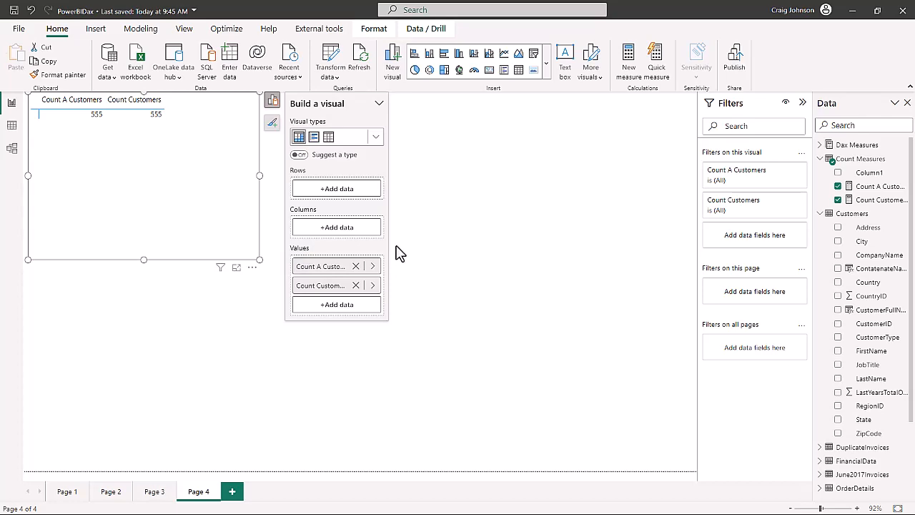
Step: Add a measure named Count of Country to the Customers table and begin its formula on a new line with the DISTINCTCOUNT function
{"action": "left_click", "coordinate": [12, 126]}
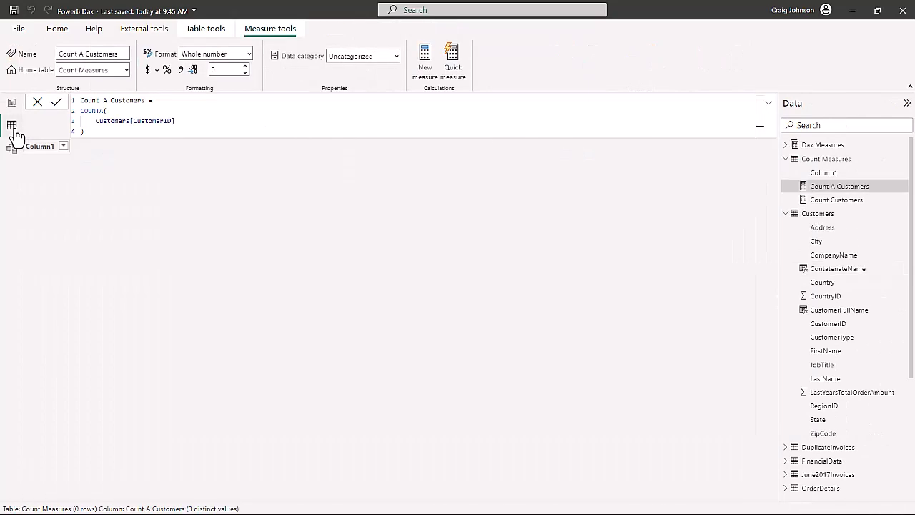
{"action": "left_click", "coordinate": [819, 216]}
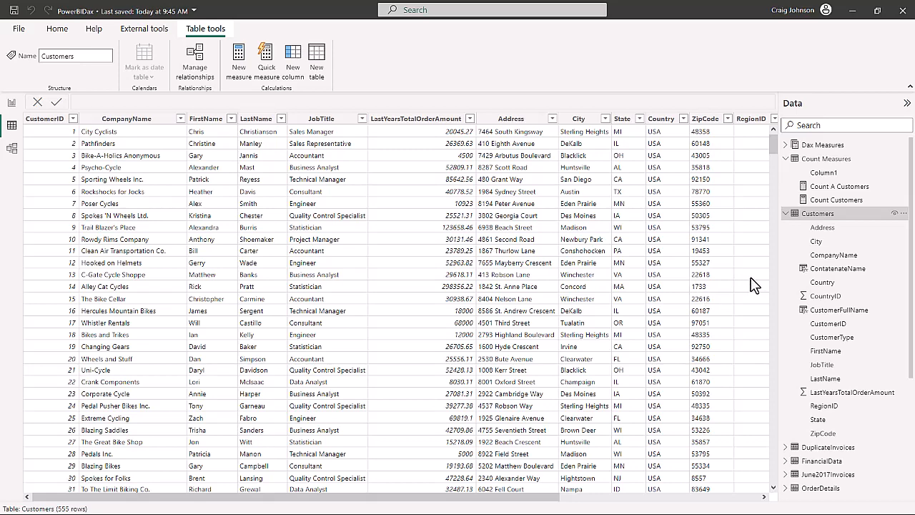
{"action": "left_click", "coordinate": [905, 219]}
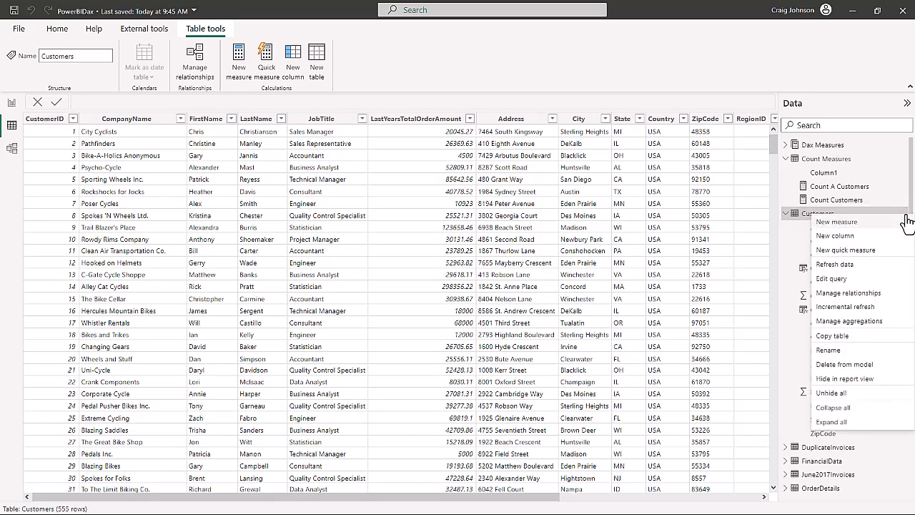
{"action": "left_click", "coordinate": [837, 223]}
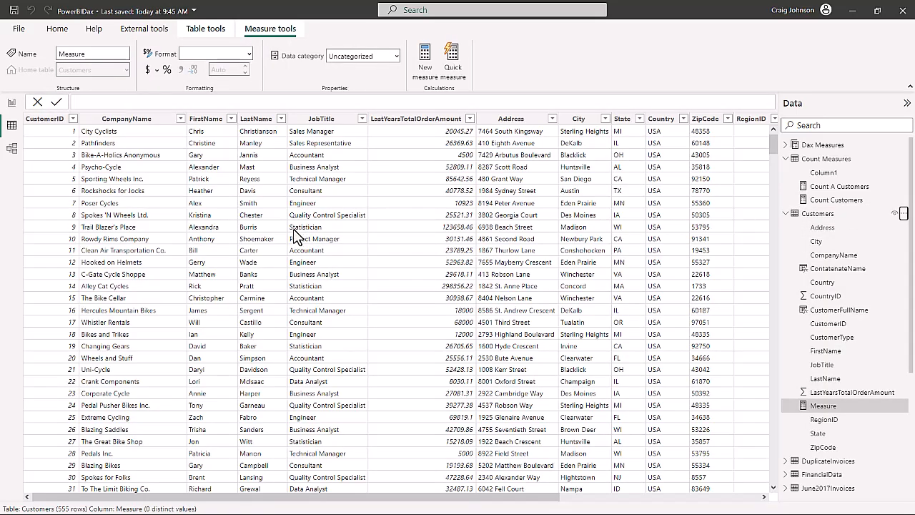
{"action": "type", "text": "Count of Country ="}
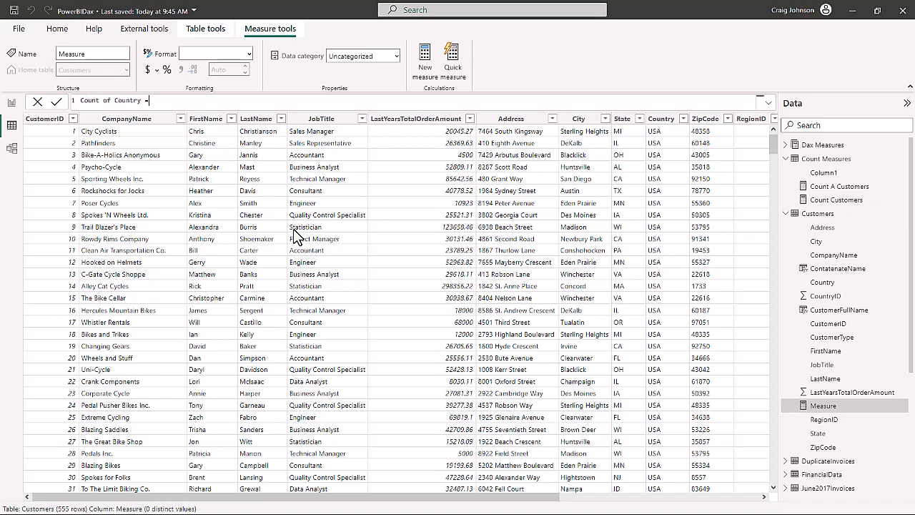
{"action": "key", "text": "shift+Return"}
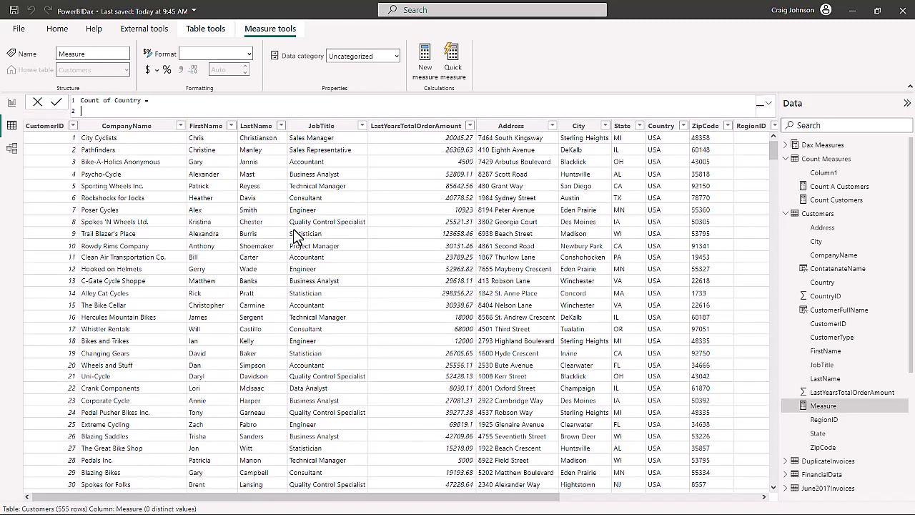
{"action": "type", "text": "disc"}
{"action": "key", "text": "BackSpace"}
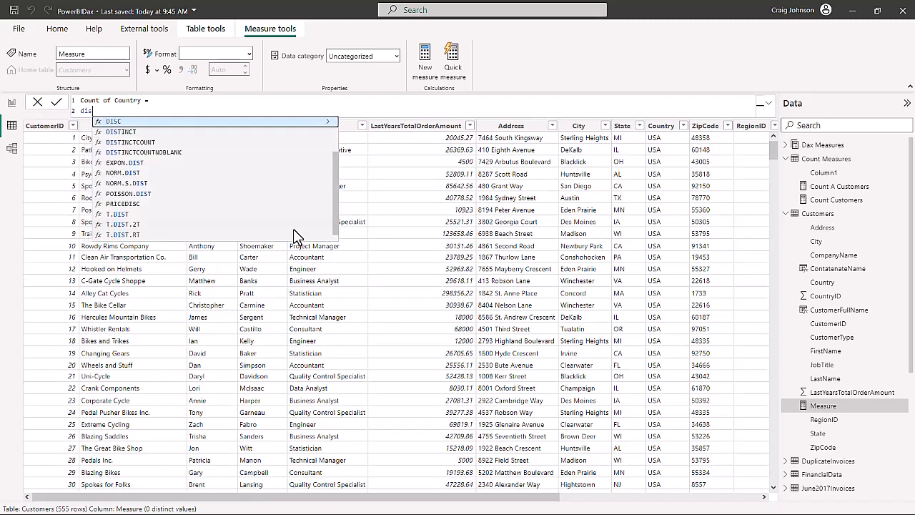
{"action": "type", "text": "t"}
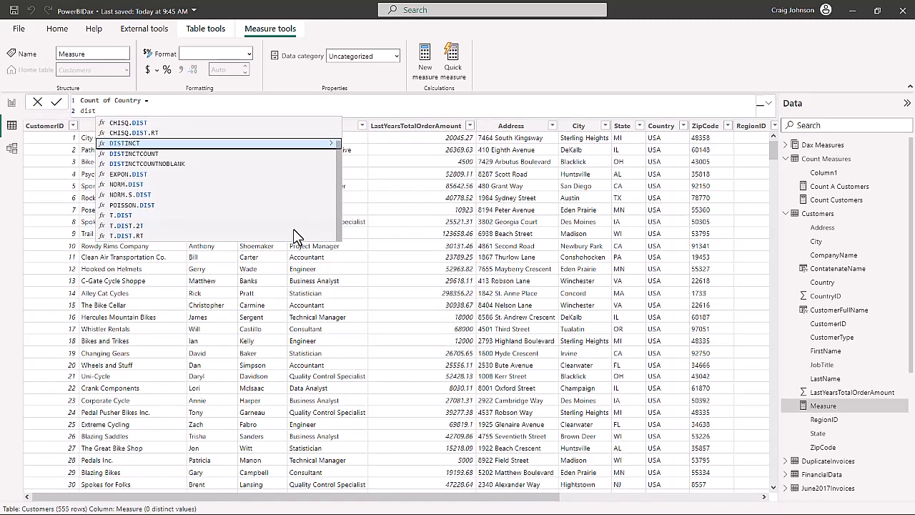
{"action": "key", "text": "Down"}
{"action": "key", "text": "Tab"}
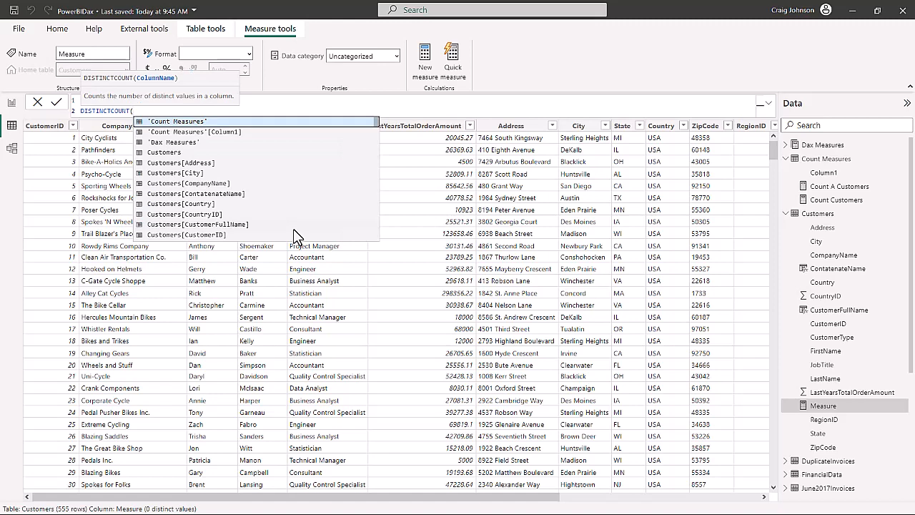
Step: Complete the Count of Country formula with Customers[Country] as the DISTINCTCOUNT column and the closing parenthesis on its own line, and commit the measure
{"action": "key", "text": "shift+Return"}
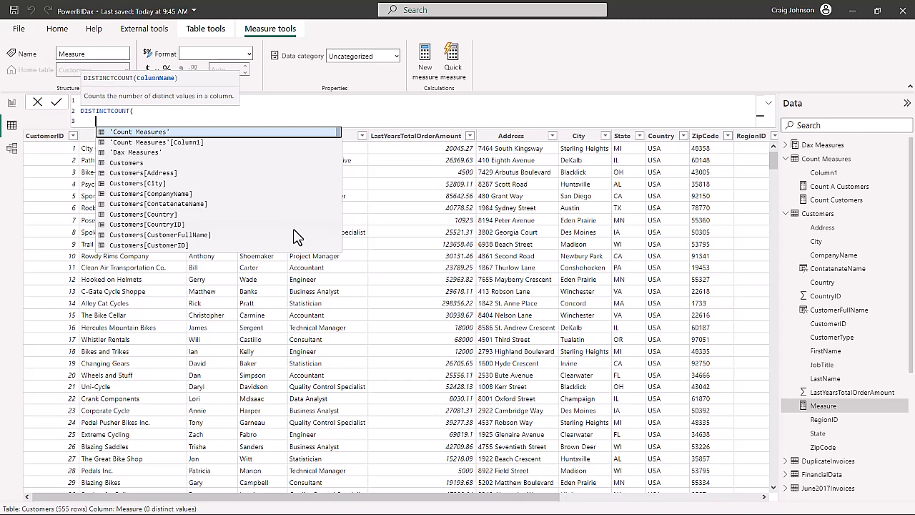
{"action": "type", "text": "custom"}
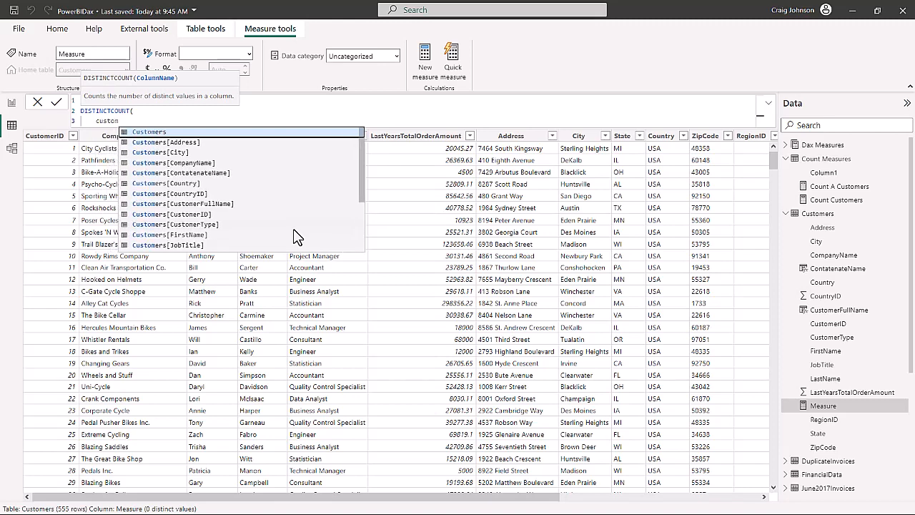
{"action": "key", "text": "Down"}
{"action": "key", "text": "Down"}
{"action": "key", "text": "Down"}
{"action": "key", "text": "Down"}
{"action": "key", "text": "Down"}
{"action": "key", "text": "Tab"}
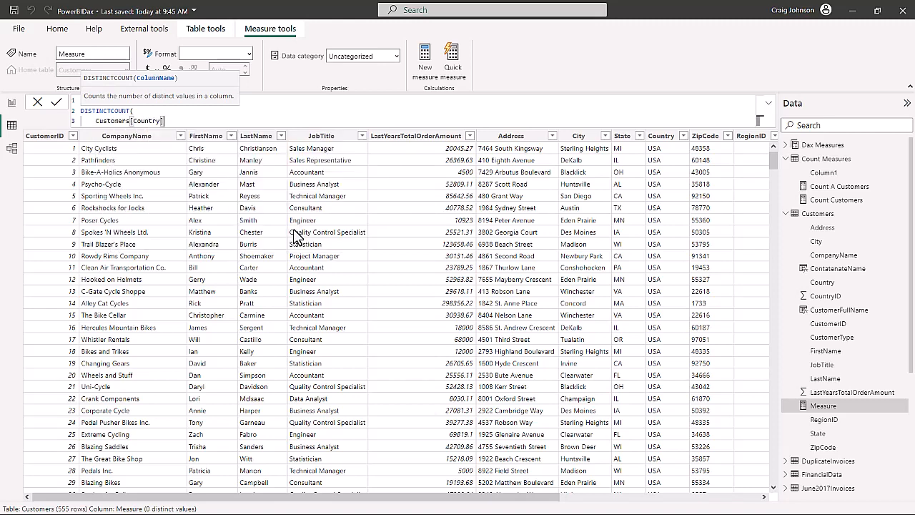
{"action": "key", "text": "shift+Return"}
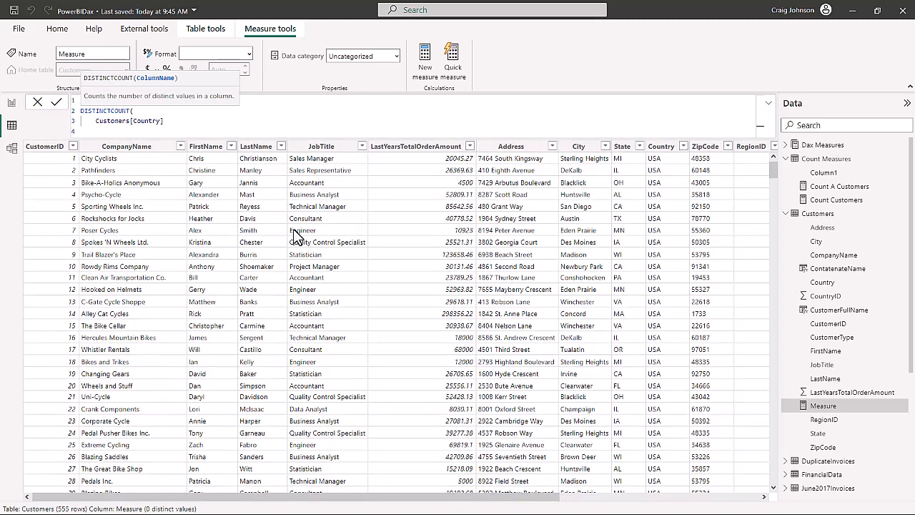
{"action": "type", "text": ")"}
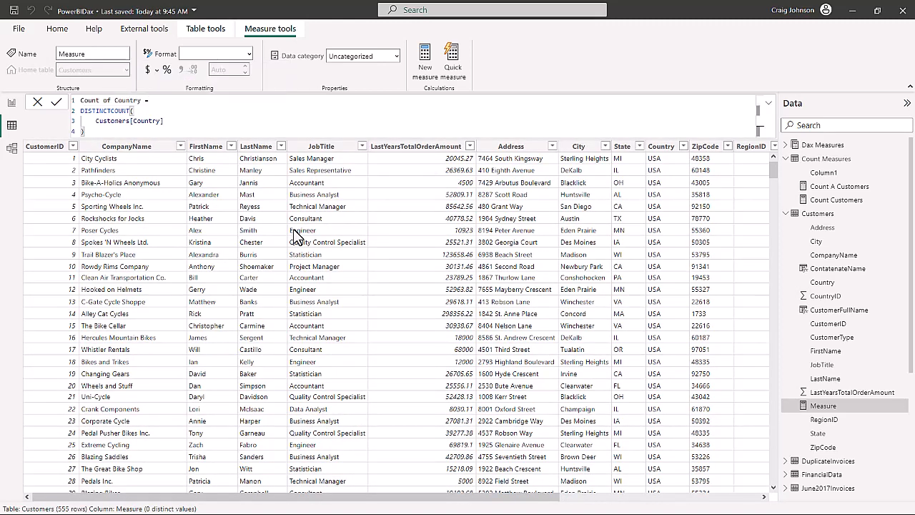
{"action": "key", "text": "Return"}
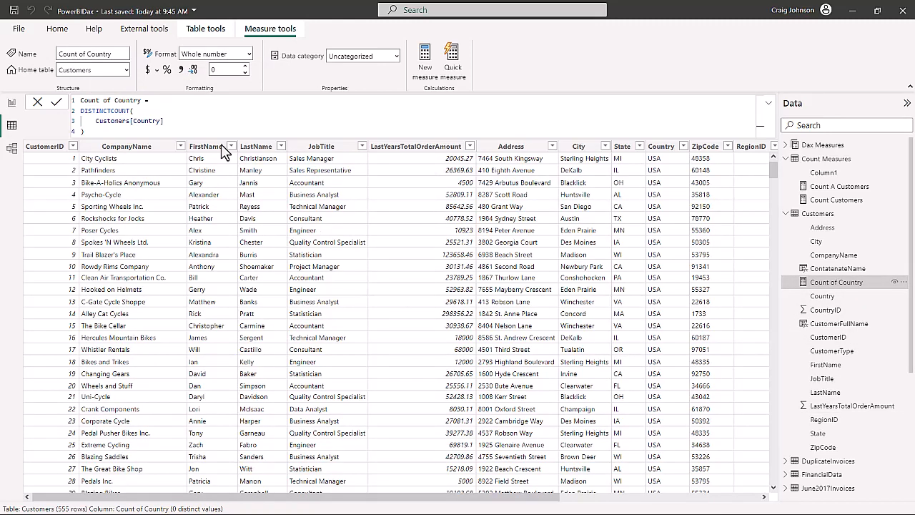
Step: Set the home table of the Count of Country measure to Count Measures and return to the report page
{"action": "left_click", "coordinate": [126, 69]}
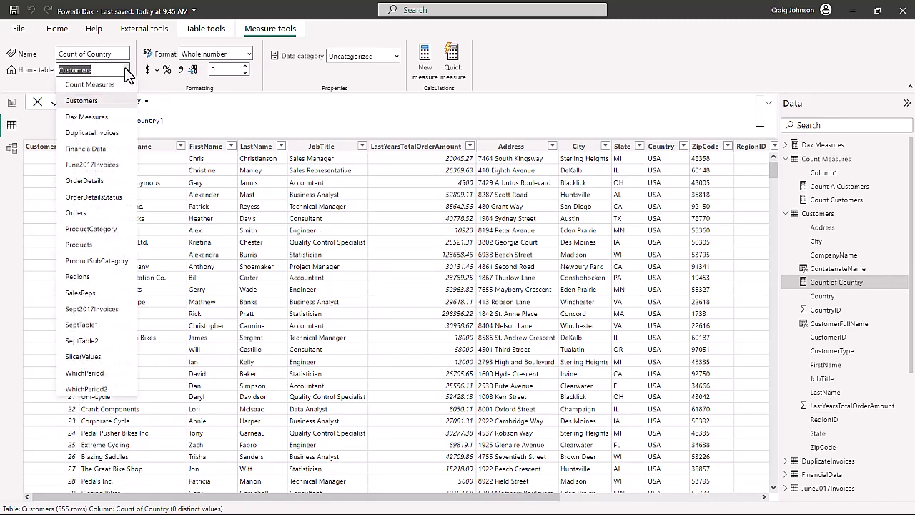
{"action": "left_click", "coordinate": [89, 96]}
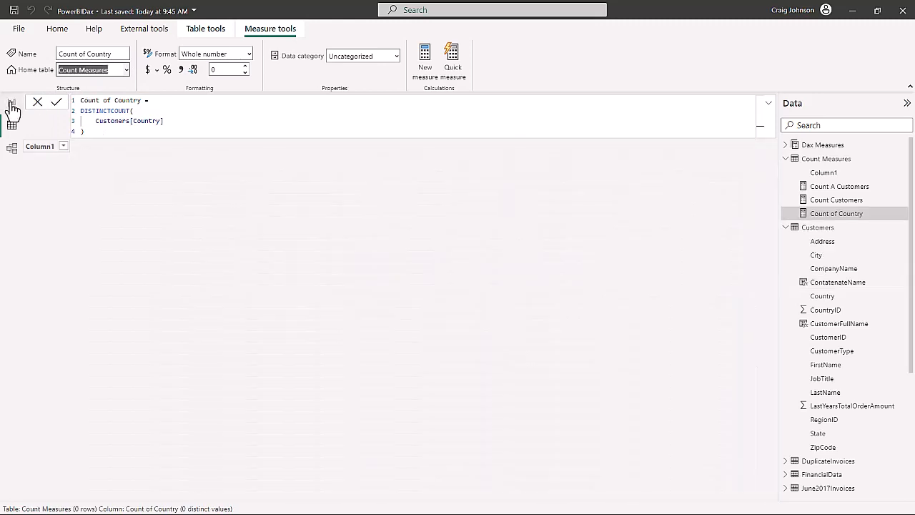
{"action": "left_click", "coordinate": [12, 105]}
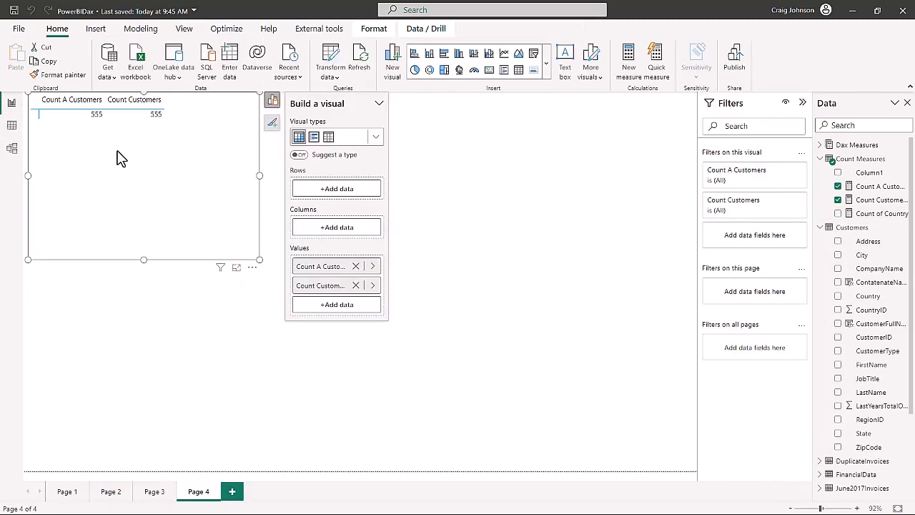
Step: Widen the matrix visual and add the Count of Country measure from Count Measures to its values
{"action": "left_click_drag", "start_coordinate": [259, 261], "coordinate": [288, 263]}
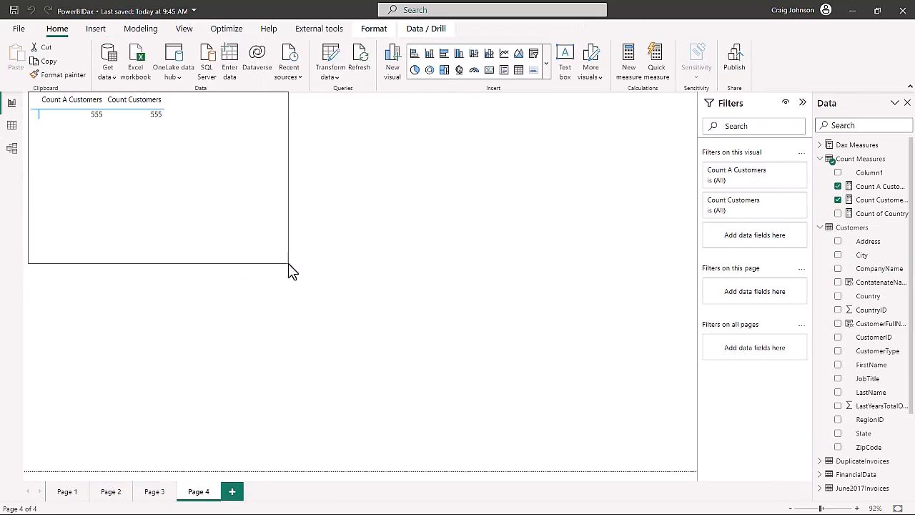
{"action": "left_click", "coordinate": [359, 306]}
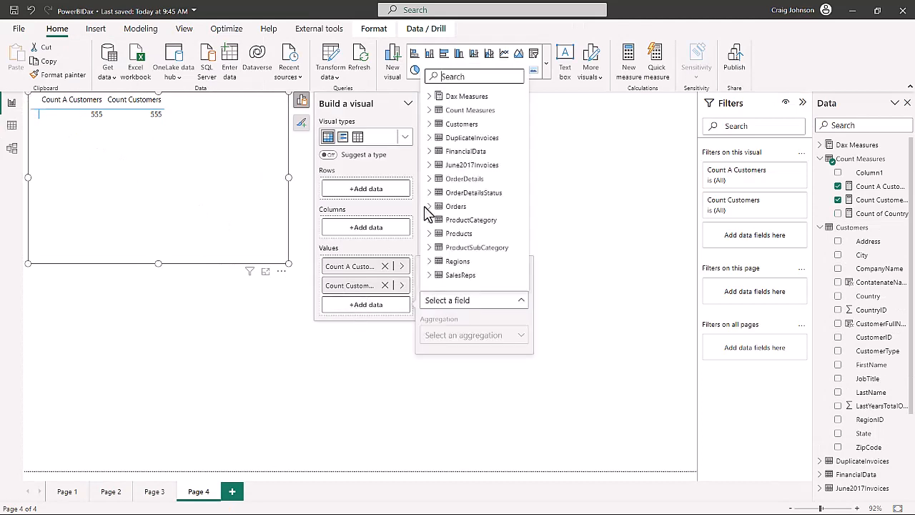
{"action": "left_click", "coordinate": [429, 110]}
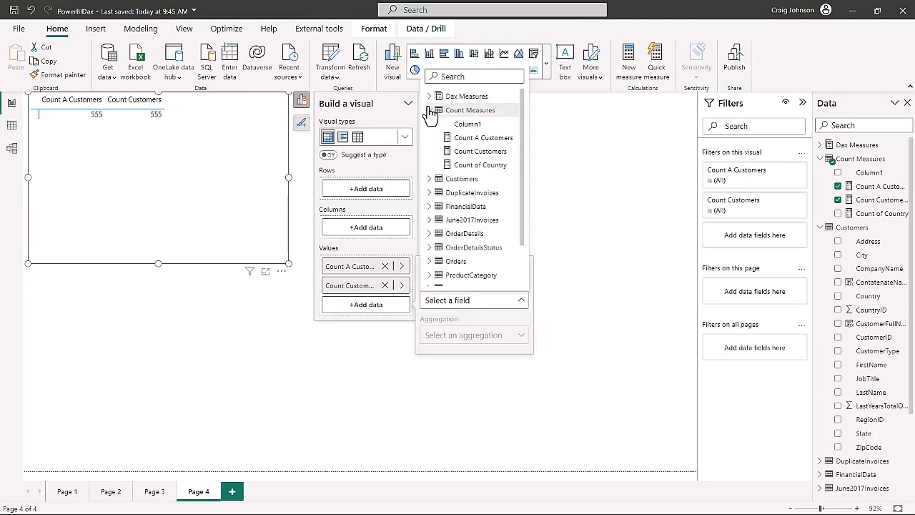
{"action": "left_click", "coordinate": [468, 166]}
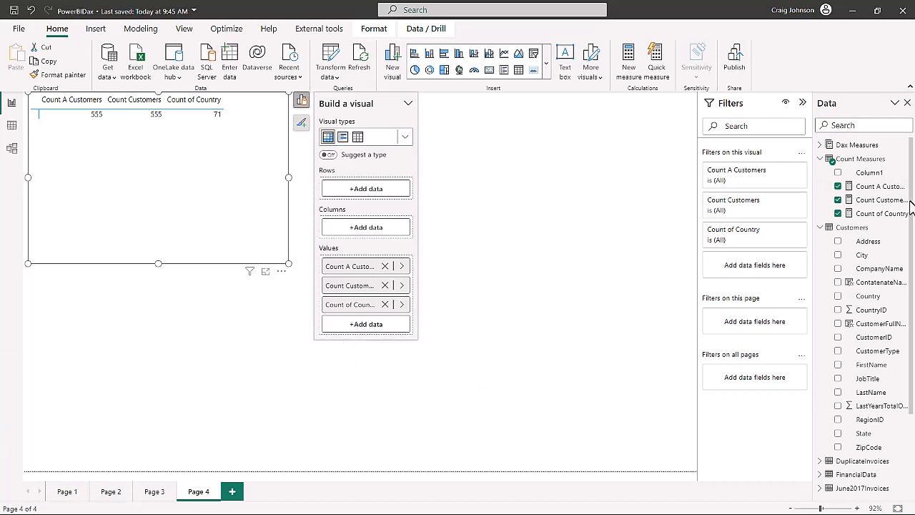
Step: Open the Customers table's data and filter the CountryID column to show only blank values
{"action": "left_click", "coordinate": [851, 228]}
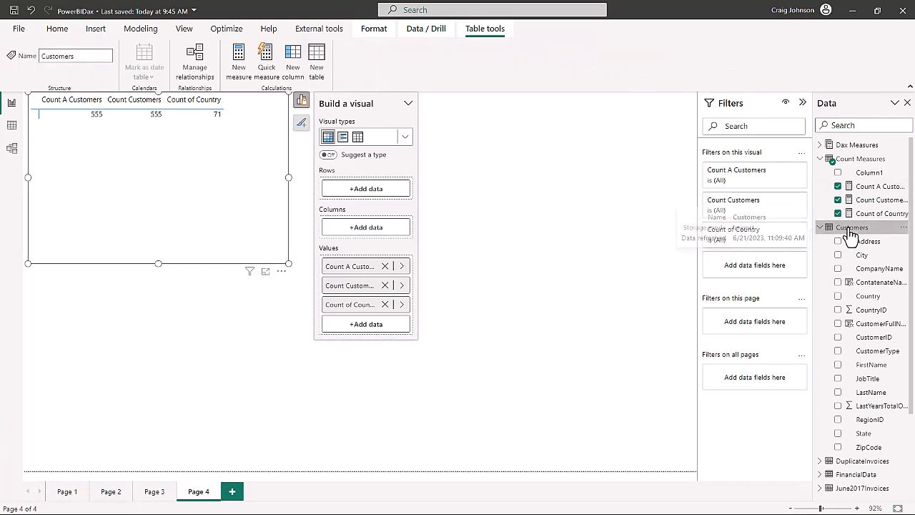
{"action": "left_click", "coordinate": [11, 129]}
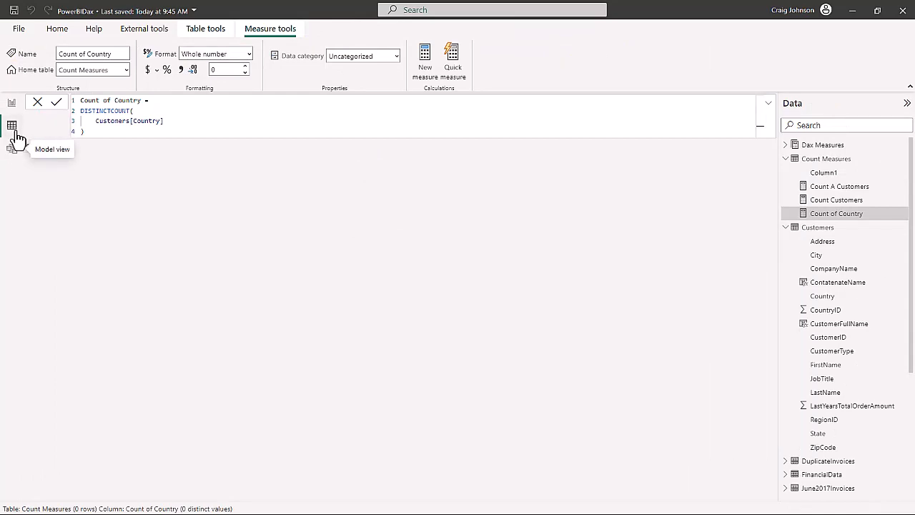
{"action": "left_click", "coordinate": [826, 229]}
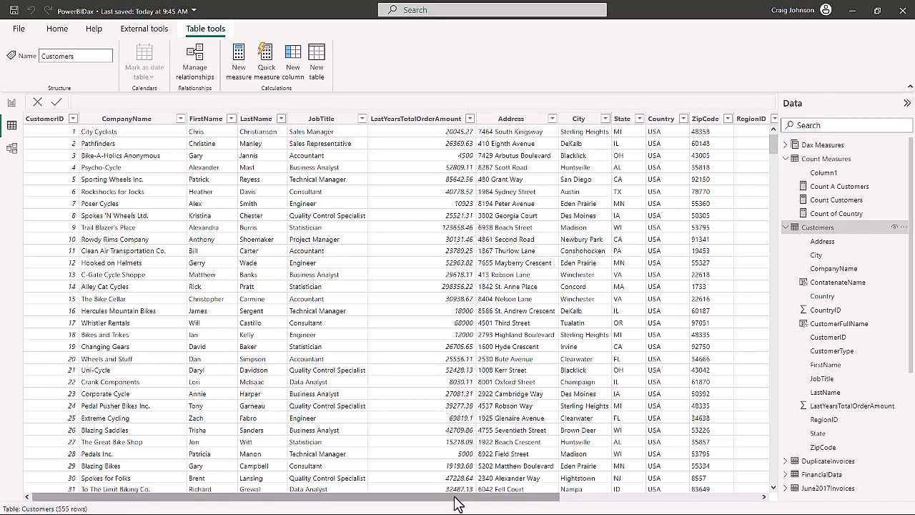
{"action": "left_click_drag", "start_coordinate": [460, 497], "coordinate": [665, 498]}
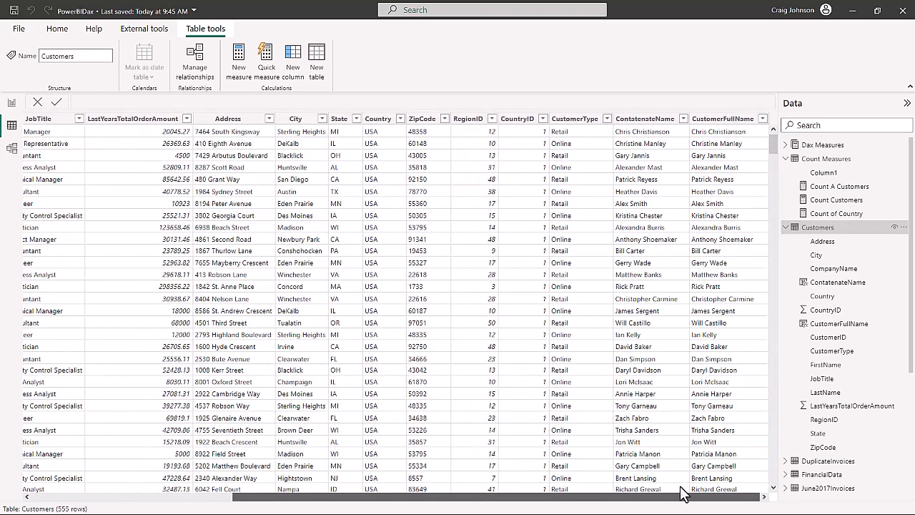
{"action": "left_click", "coordinate": [542, 120]}
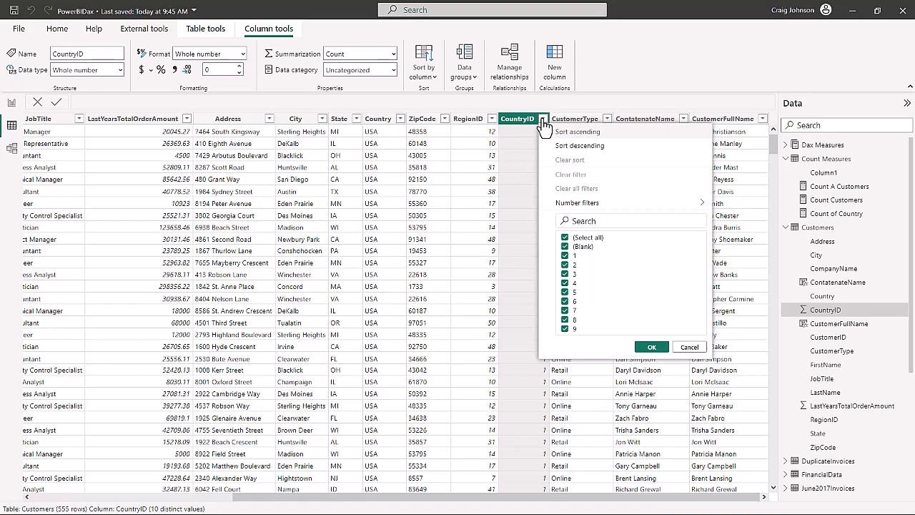
{"action": "left_click", "coordinate": [565, 239]}
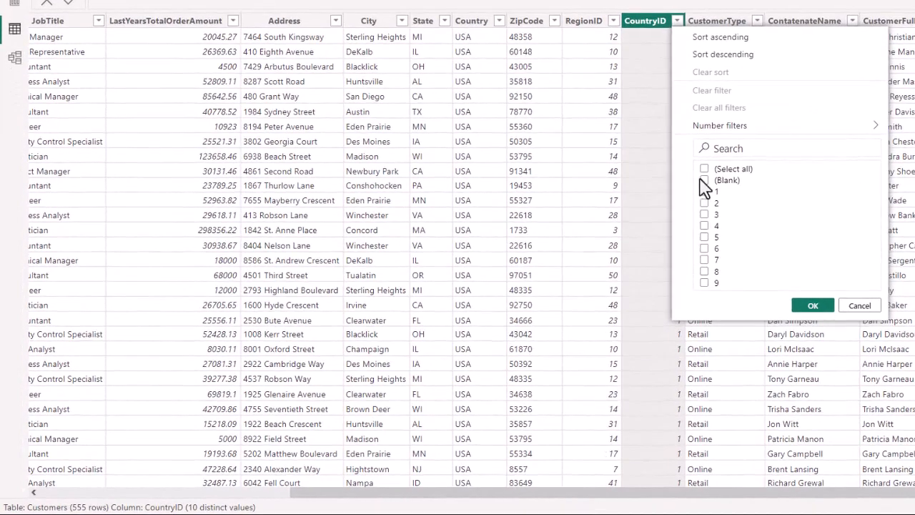
{"action": "left_click", "coordinate": [705, 181]}
{"action": "left_click", "coordinate": [813, 306]}
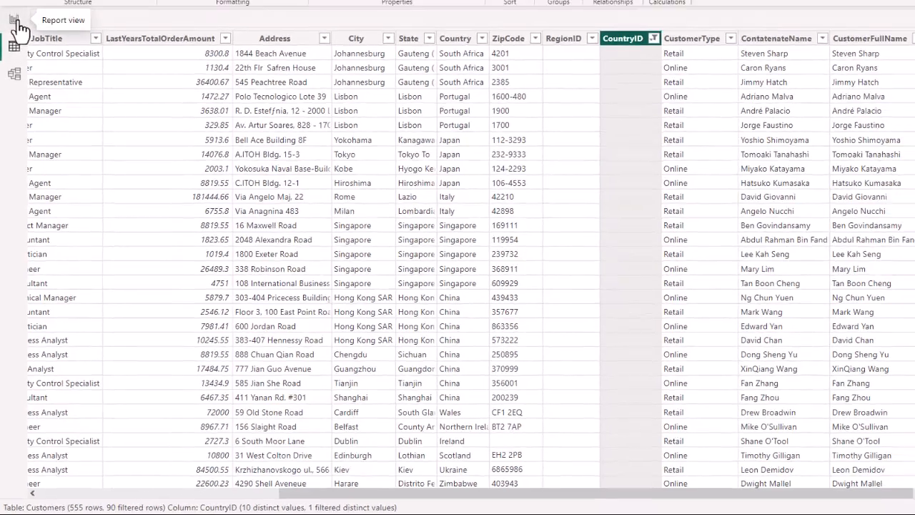
Step: Return to the report page and add a measure named Count Blanks Customer ID to the Customers table
{"action": "left_click", "coordinate": [13, 3]}
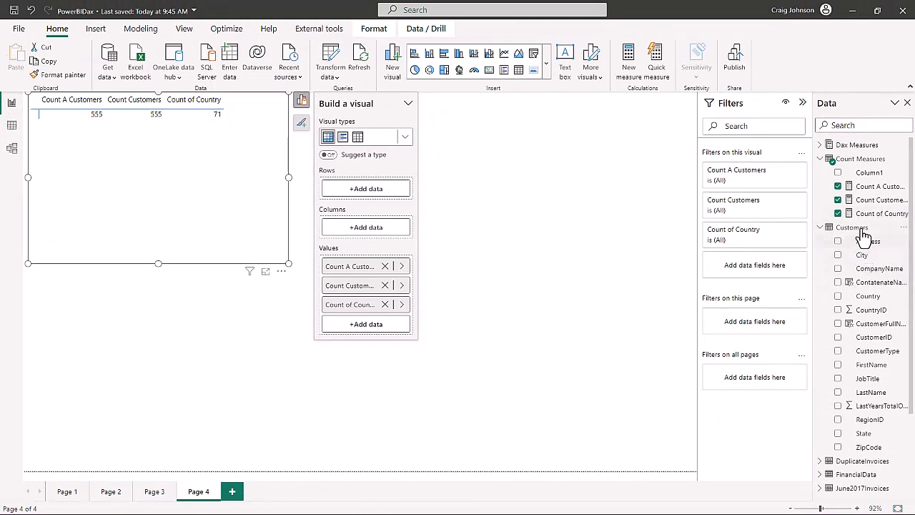
{"action": "left_click", "coordinate": [859, 228]}
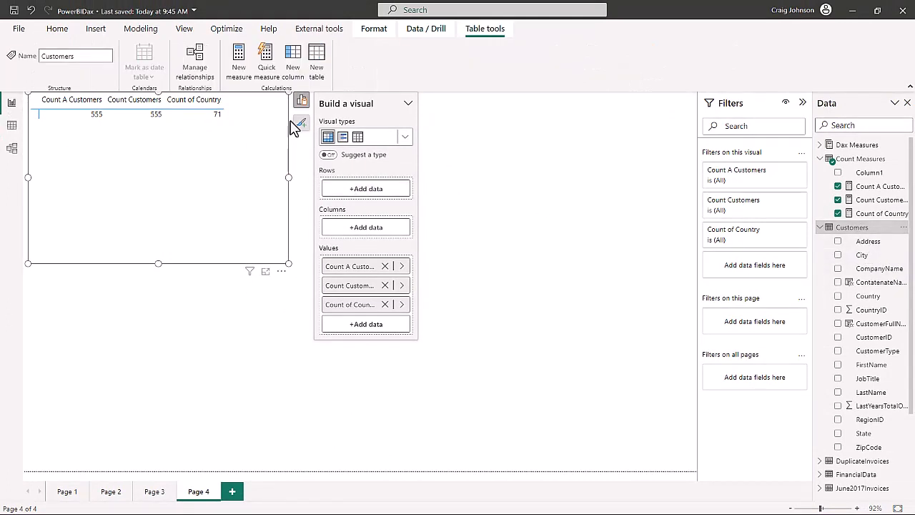
{"action": "left_click", "coordinate": [241, 72]}
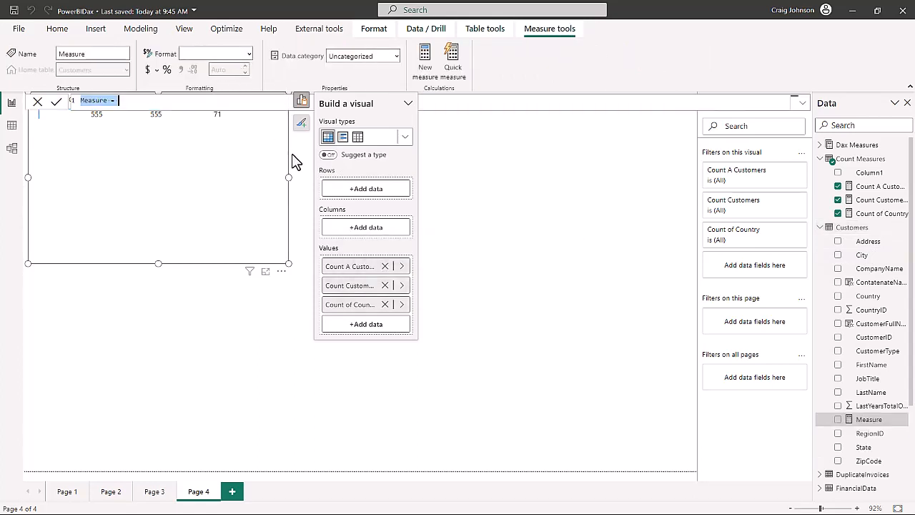
{"action": "type", "text": "Count Bla"}
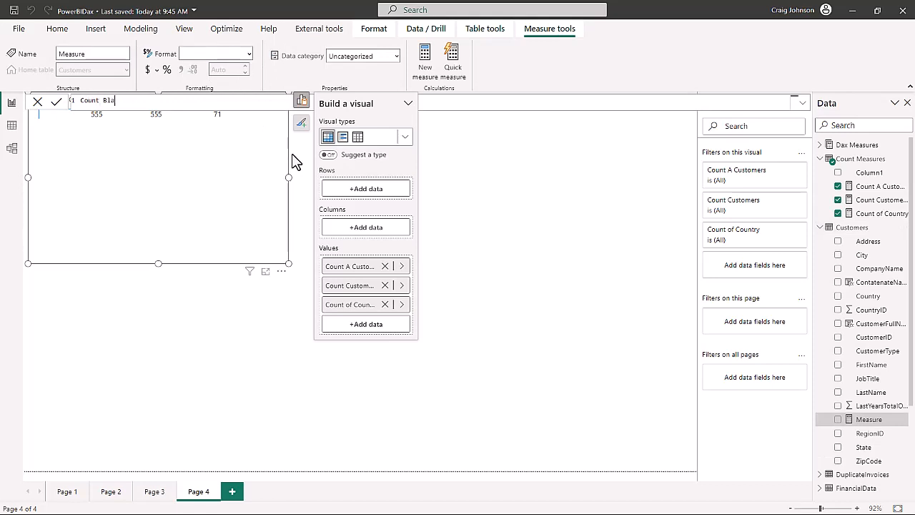
{"action": "type", "text": "nks Customer ID ="}
Step: Begin the Count Blanks Customer ID formula on a new line with the COUNTBLANK function
{"action": "key", "text": "shift+Return"}
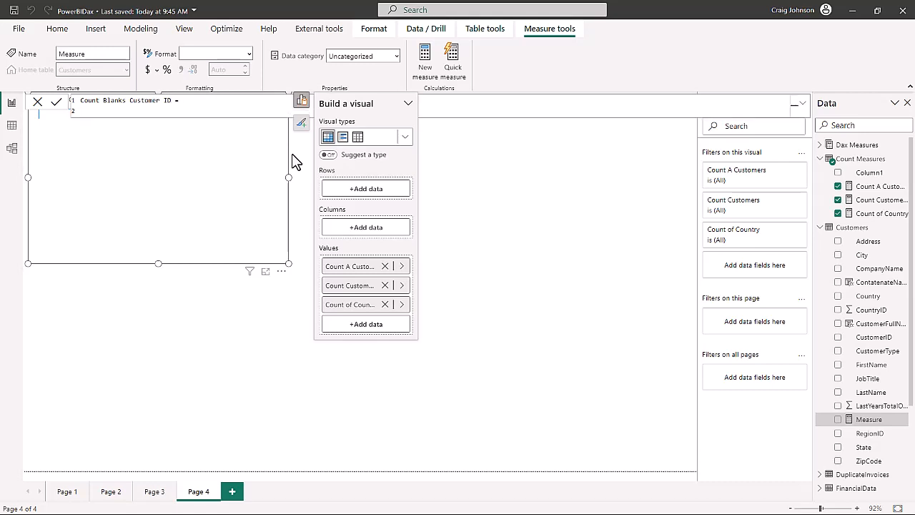
{"action": "type", "text": "count"}
{"action": "key", "text": "Down"}
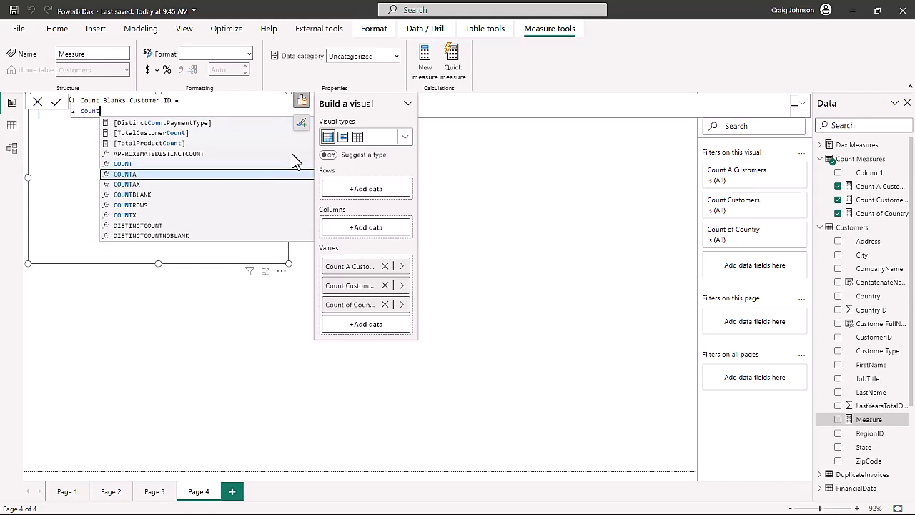
{"action": "key", "text": "Down"}
{"action": "key", "text": "Down"}
{"action": "key", "text": "Tab"}
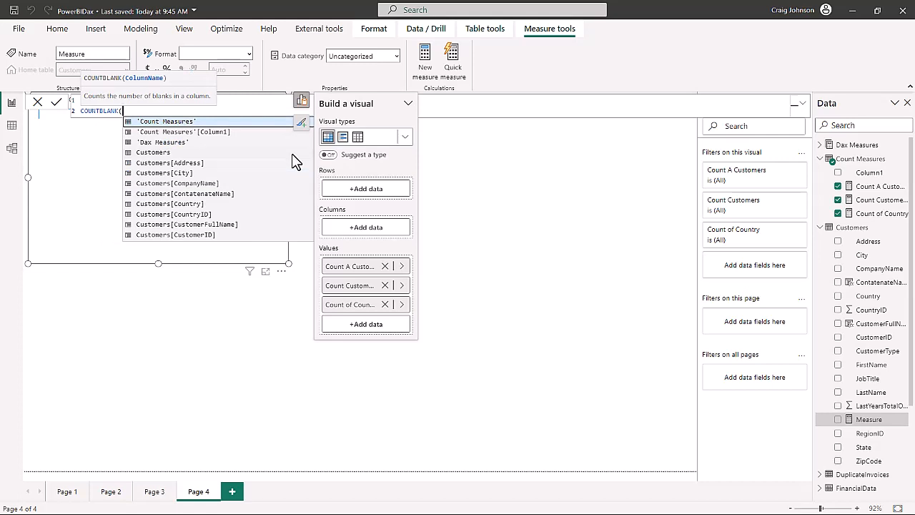
Step: Complete the COUNTBLANK formula with Customers[CountryID] as its column and the closing parenthesis on its own line, and commit the measure
{"action": "key", "text": "shift+Return"}
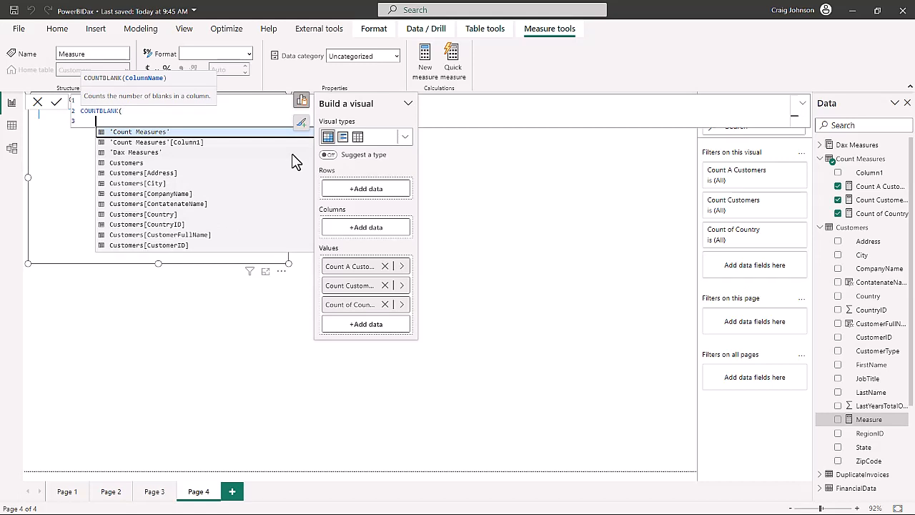
{"action": "type", "text": "customer"}
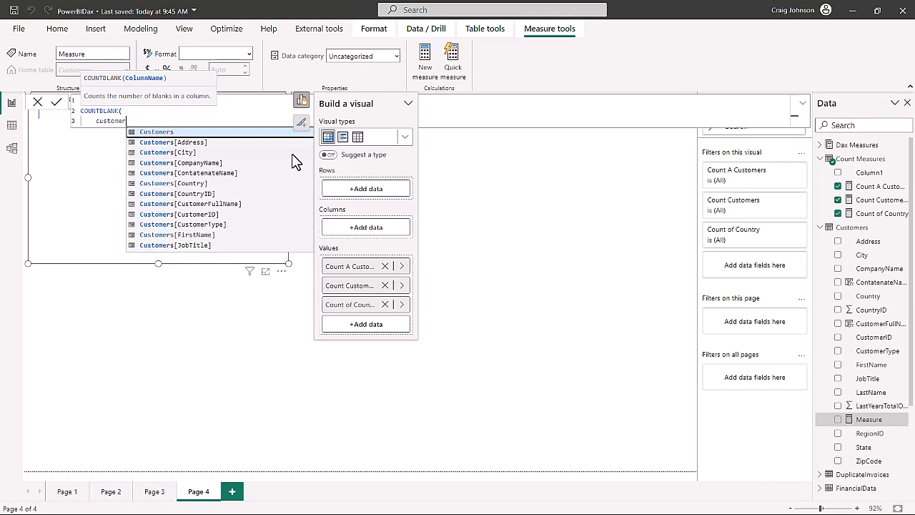
{"action": "key", "text": "Down"}
{"action": "key", "text": "Down"}
{"action": "key", "text": "Down"}
{"action": "key", "text": "Down"}
{"action": "key", "text": "Down"}
{"action": "key", "text": "Down"}
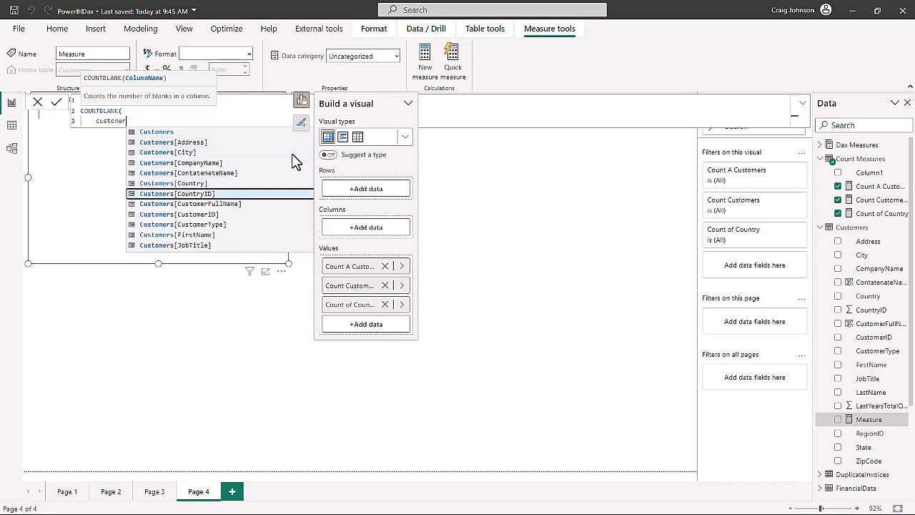
{"action": "key", "text": "Tab"}
{"action": "key", "text": "shift+Return"}
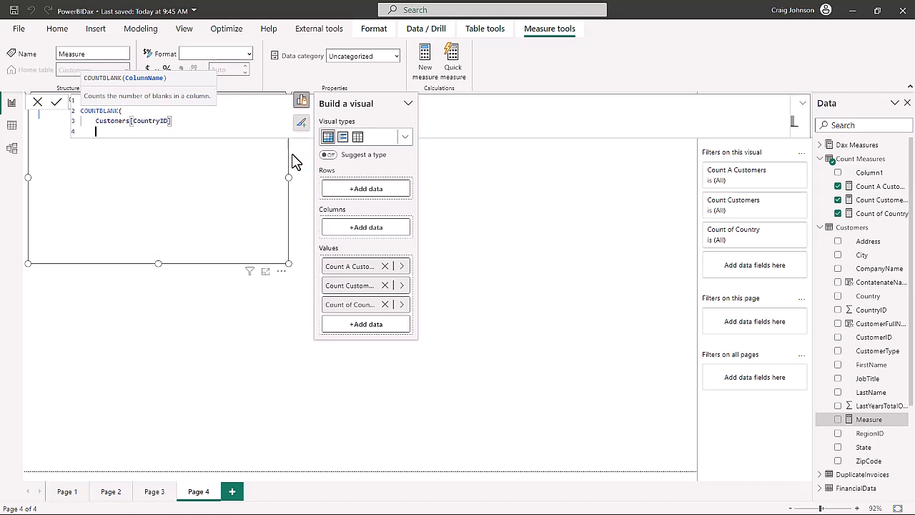
{"action": "type", "text": ")"}
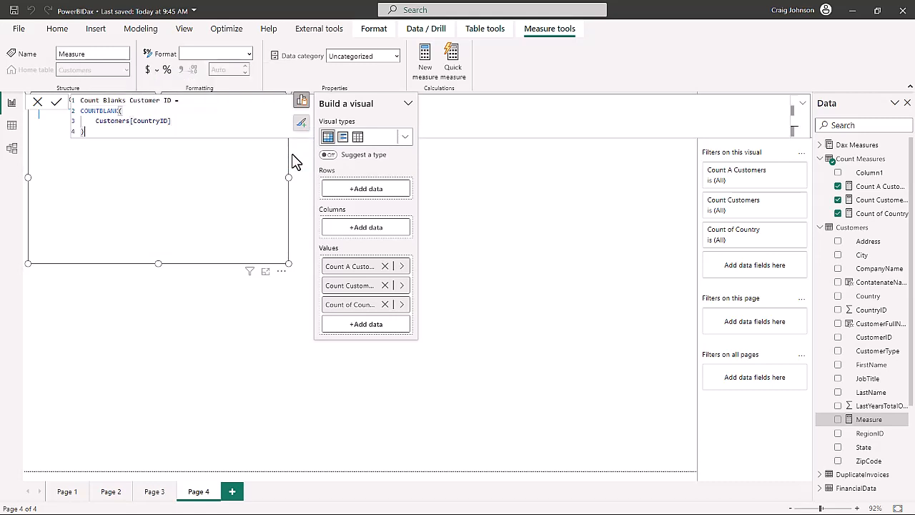
{"action": "key", "text": "Return"}
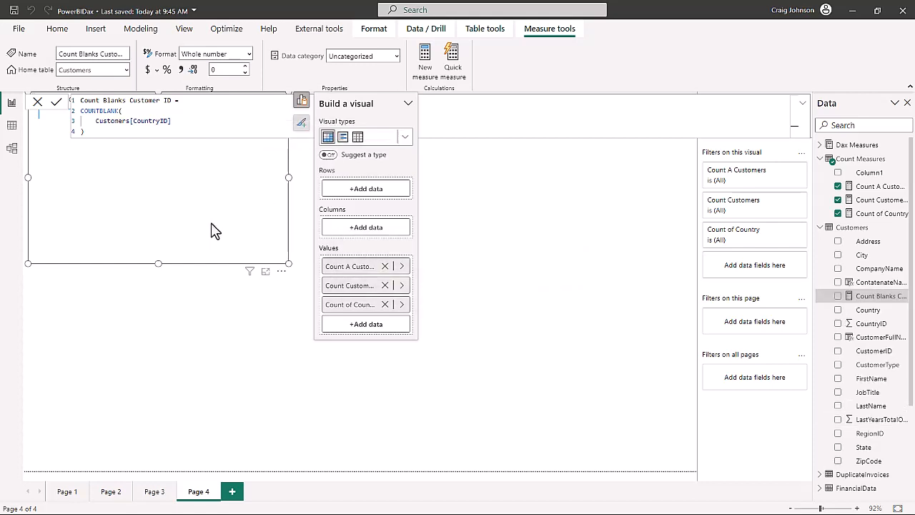
Step: Move the matrix of count measures diagonally inward, away from the report page's upper-left corner
{"action": "left_click", "coordinate": [545, 239]}
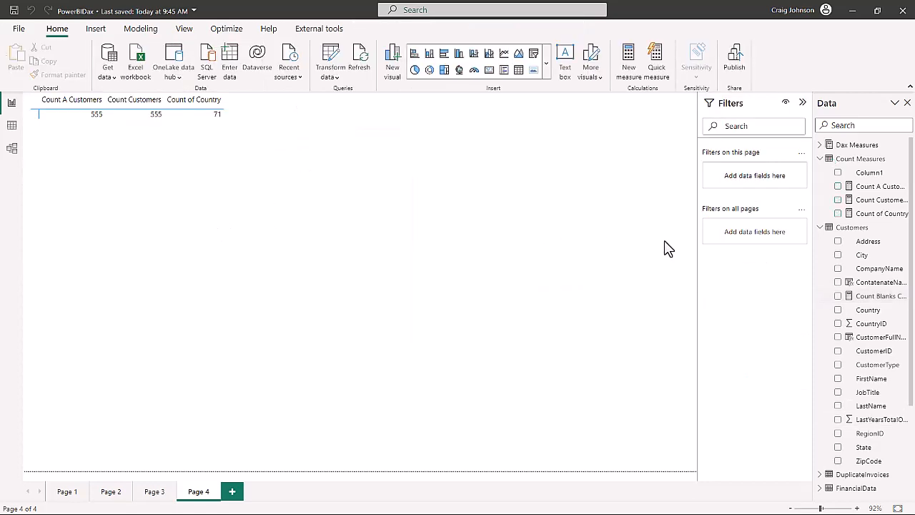
{"action": "left_click", "coordinate": [212, 121]}
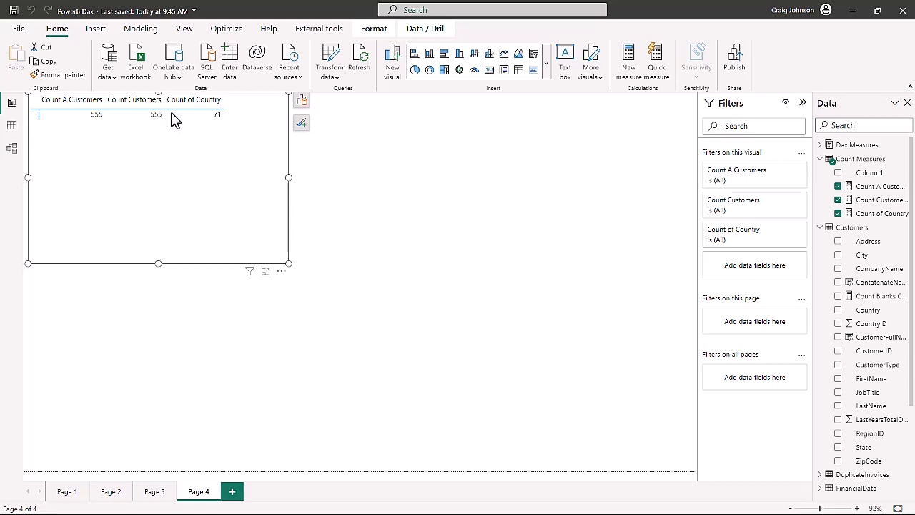
{"action": "left_click_drag", "start_coordinate": [170, 116], "coordinate": [257, 171]}
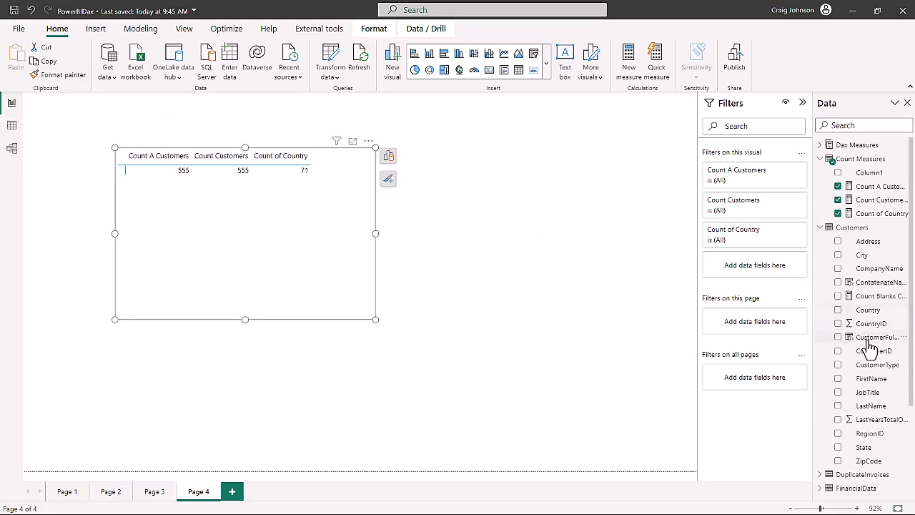
Step: Add the Count Blanks Customer ID measure to the matrix's values and widen the matrix to fit all four columns
{"action": "left_click_drag", "start_coordinate": [871, 300], "coordinate": [302, 261]}
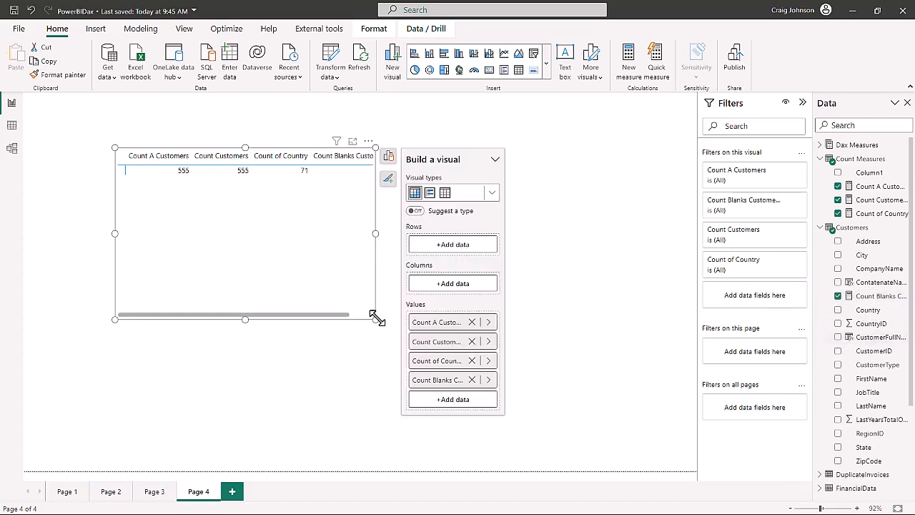
{"action": "left_click_drag", "start_coordinate": [375, 319], "coordinate": [489, 324]}
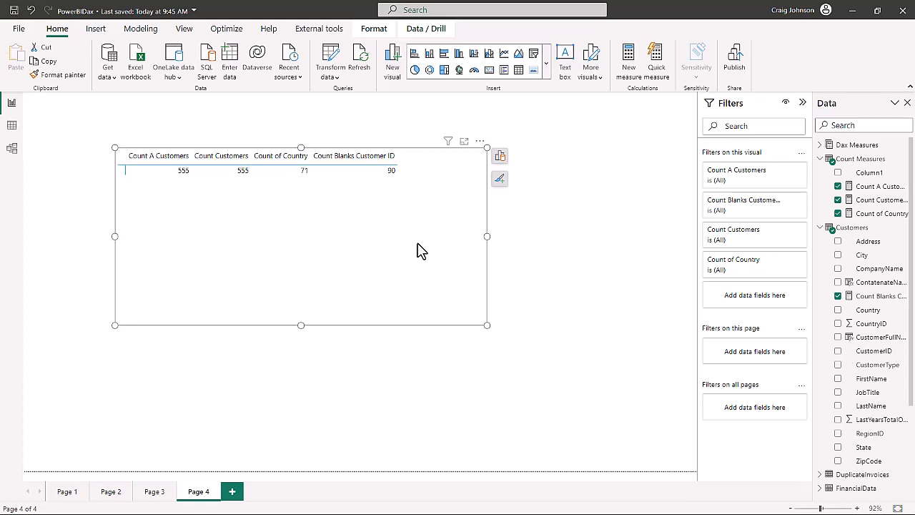
Step: Open the Customers table's data and examine the rows filtered to blank values in the CountryID column
{"action": "left_click", "coordinate": [856, 229]}
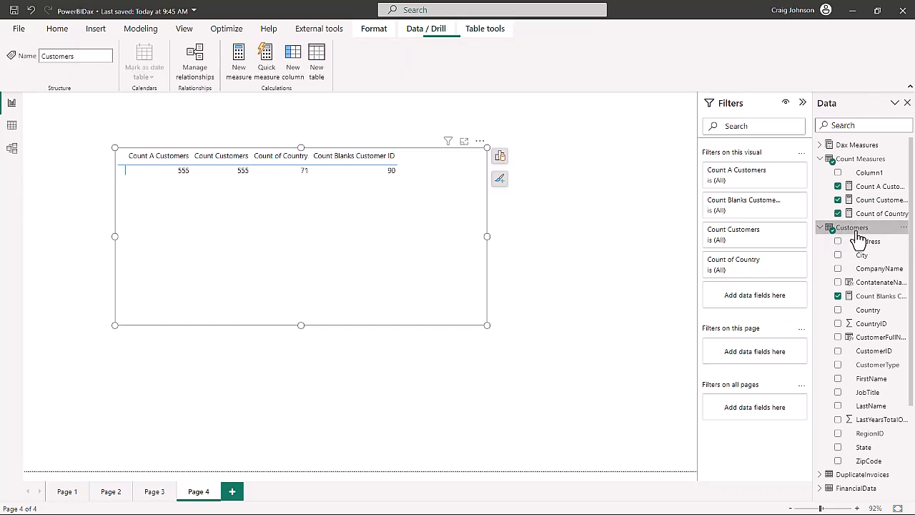
{"action": "left_click", "coordinate": [12, 127]}
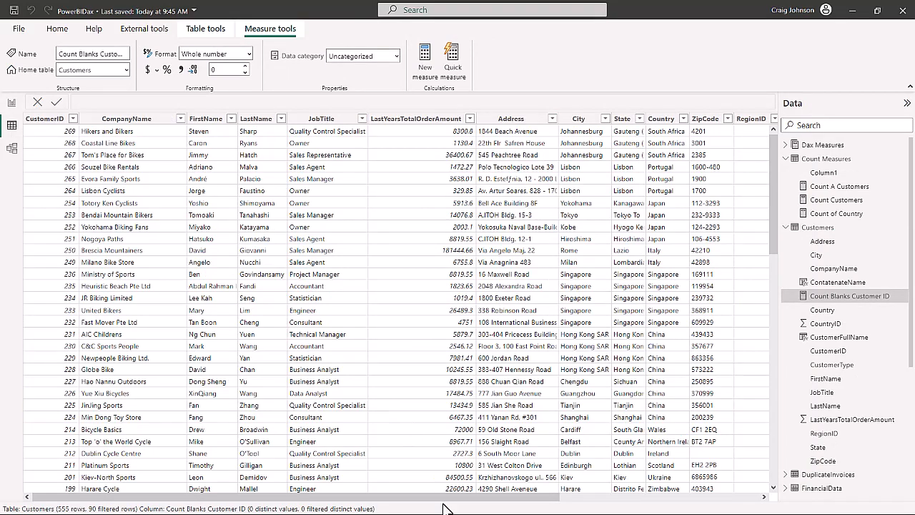
{"action": "left_click_drag", "start_coordinate": [443, 501], "coordinate": [692, 497]}
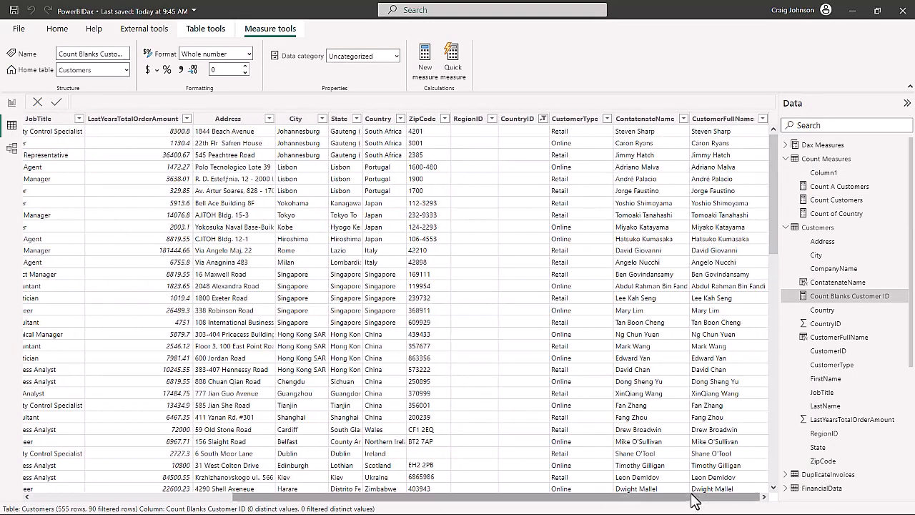
Step: Return to the report page and set the home table of Count Blanks Customer ID to Count Measures
{"action": "left_click", "coordinate": [11, 104]}
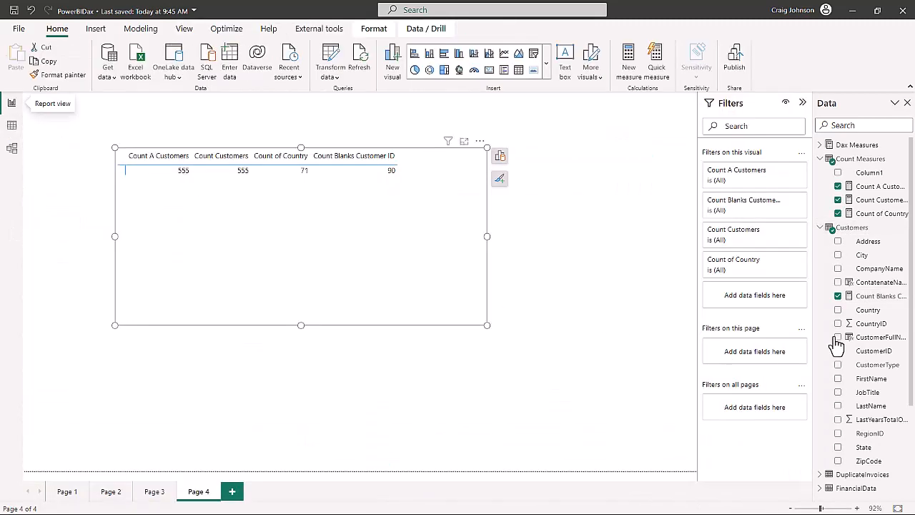
{"action": "left_click", "coordinate": [878, 296]}
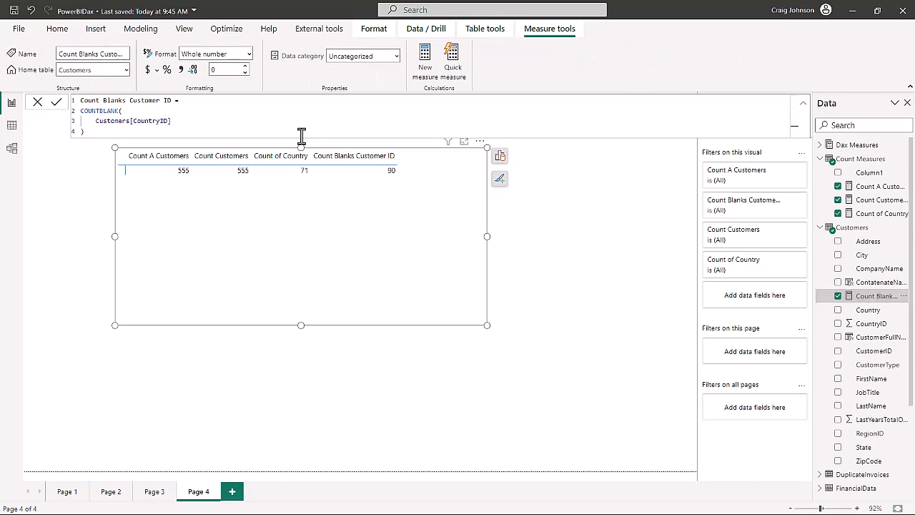
{"action": "left_click", "coordinate": [126, 69]}
{"action": "left_click", "coordinate": [103, 86]}
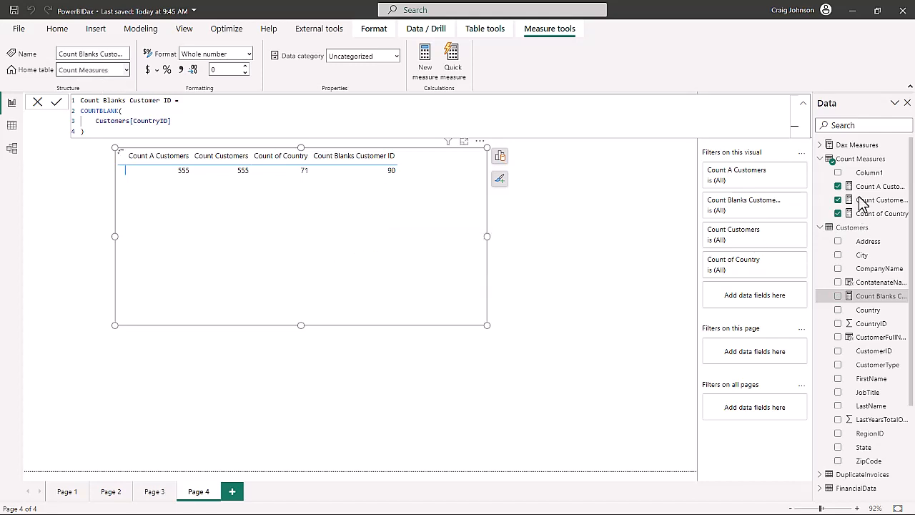
Step: Delete Column1 from the Count Measures table and widen the Data pane to show full field names
{"action": "left_click", "coordinate": [869, 175]}
{"action": "right_click", "coordinate": [869, 178]}
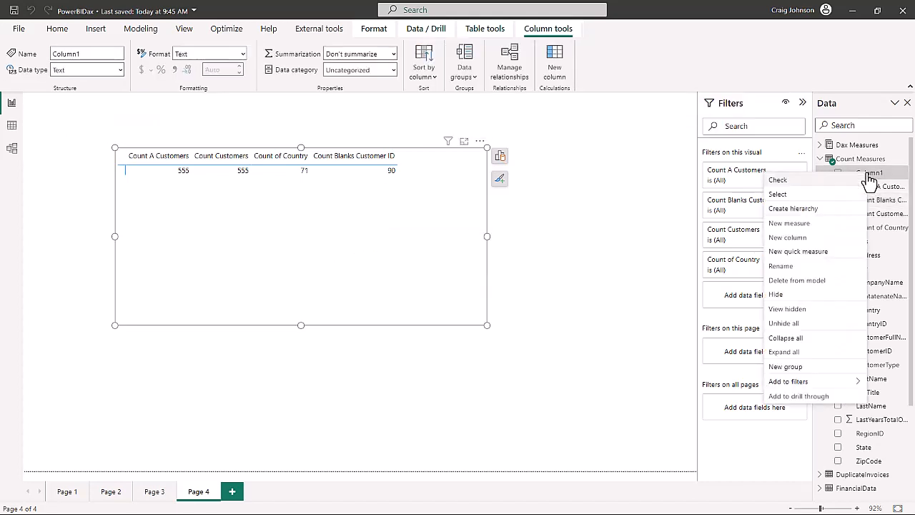
{"action": "left_click", "coordinate": [784, 282]}
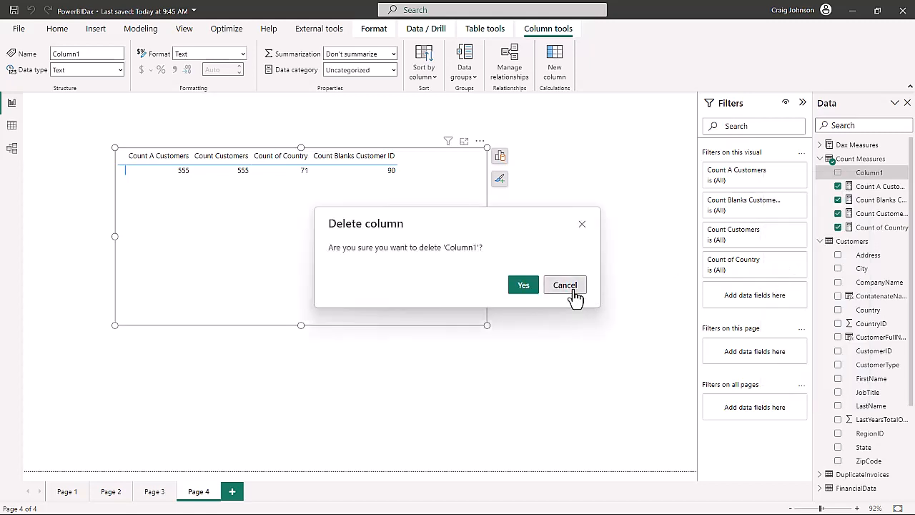
{"action": "left_click", "coordinate": [523, 287]}
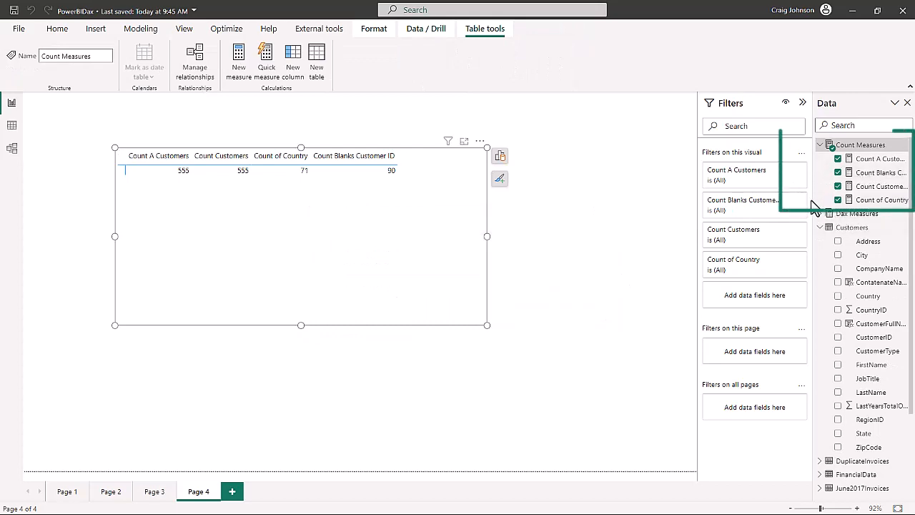
{"action": "left_click_drag", "start_coordinate": [813, 198], "coordinate": [777, 210]}
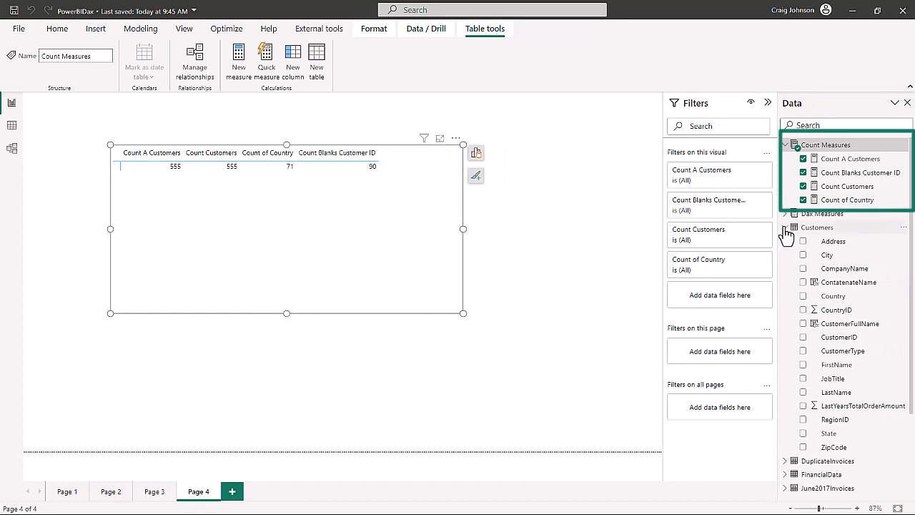